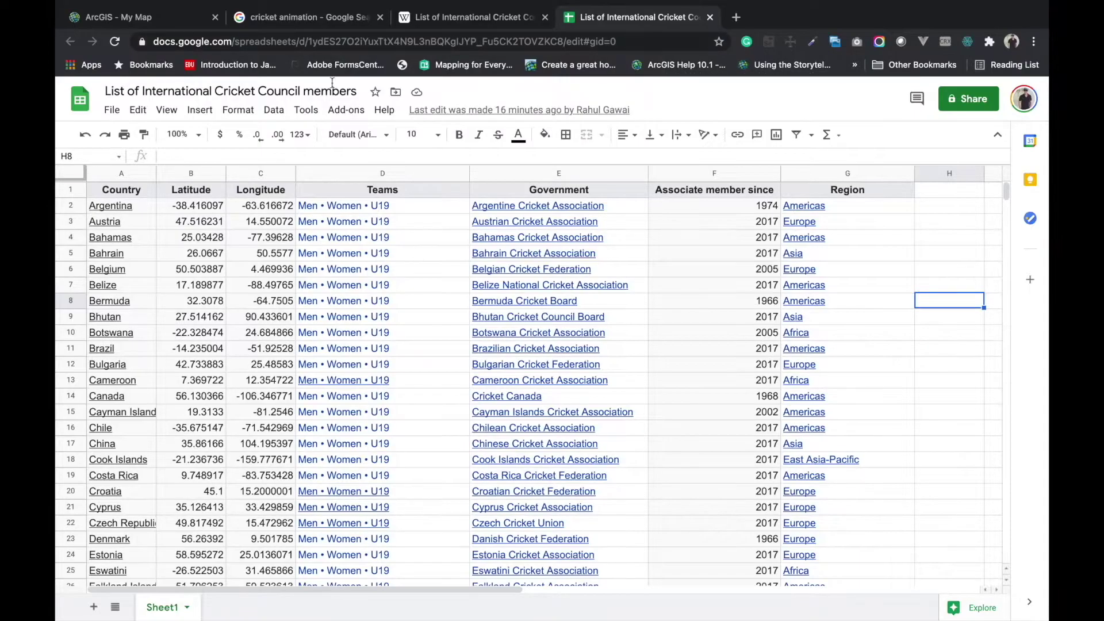
- Switch to the Wikipedia 'List of International Cricket Council members' article
click(443, 22)
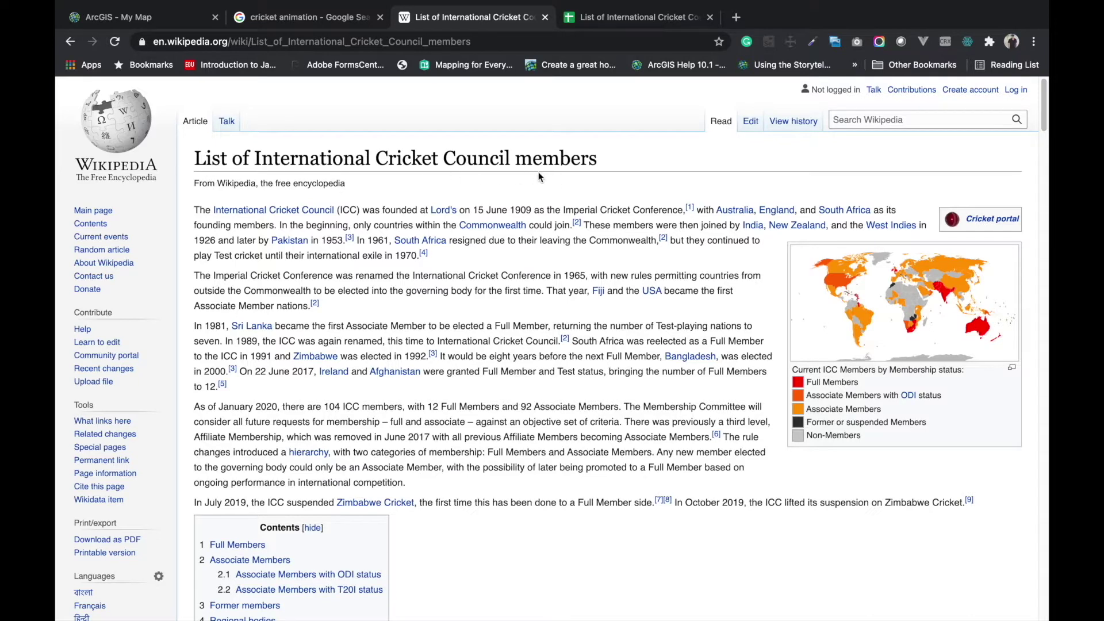
- View the enlarged ICC membership status world map, then close it
scroll(512, 266, down, 4)
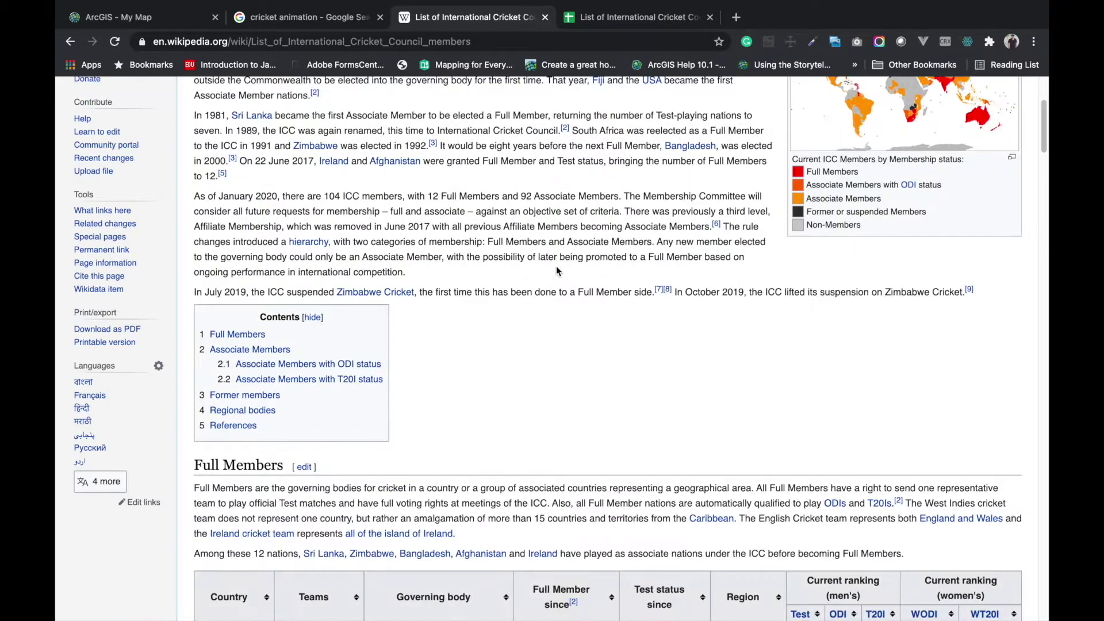
scroll(578, 265, up, 2)
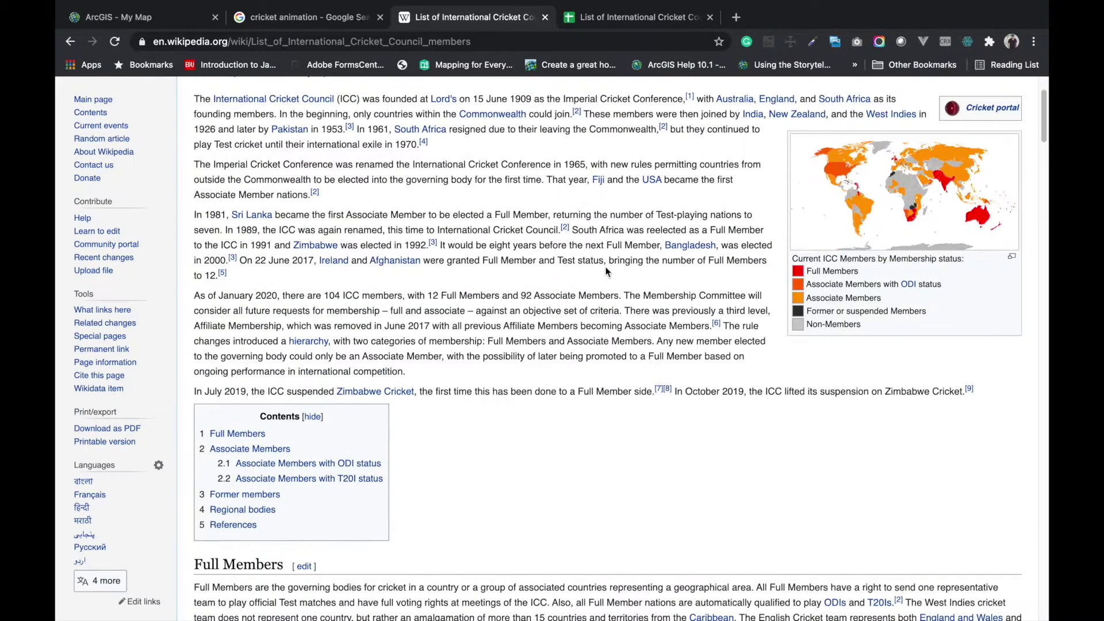
click(886, 201)
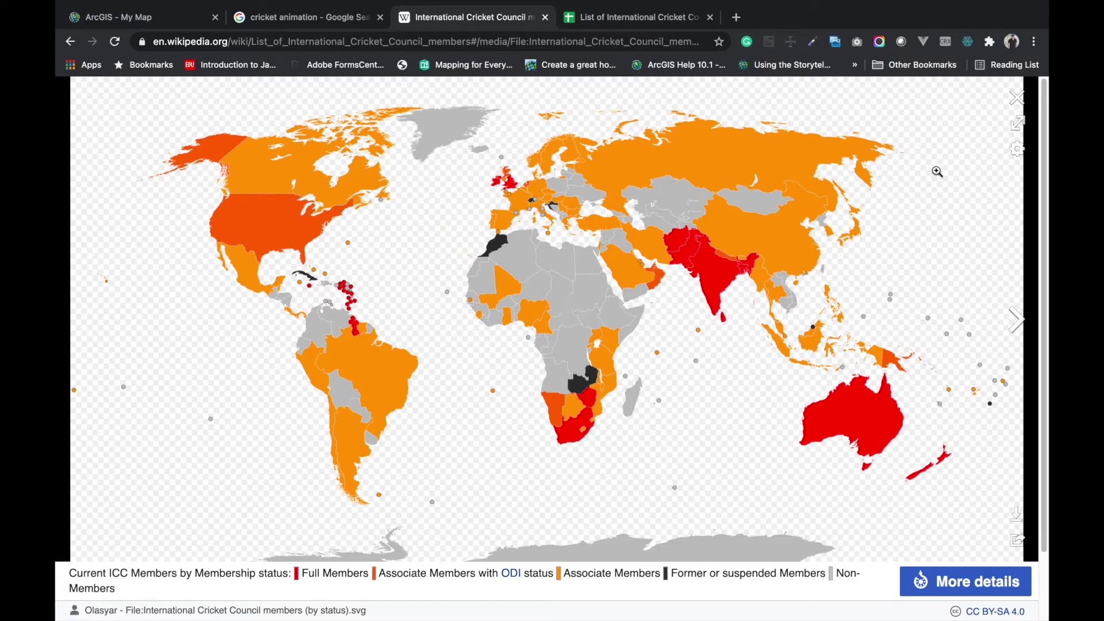
click(1017, 101)
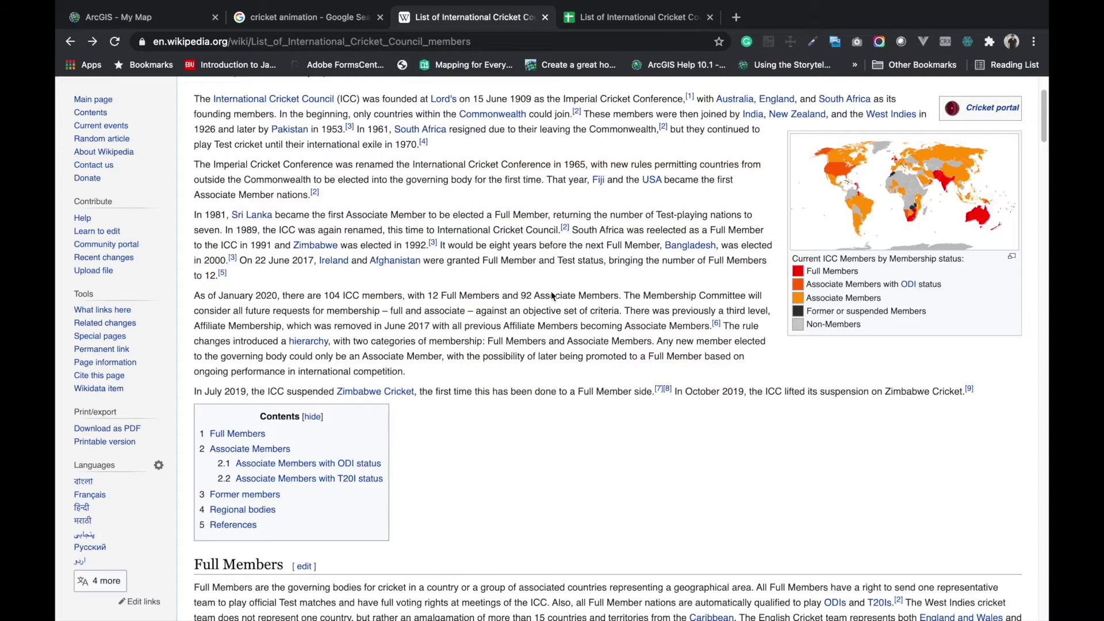
- Scroll down to the Associate Members table and select its rows
scroll(523, 345, down, 8)
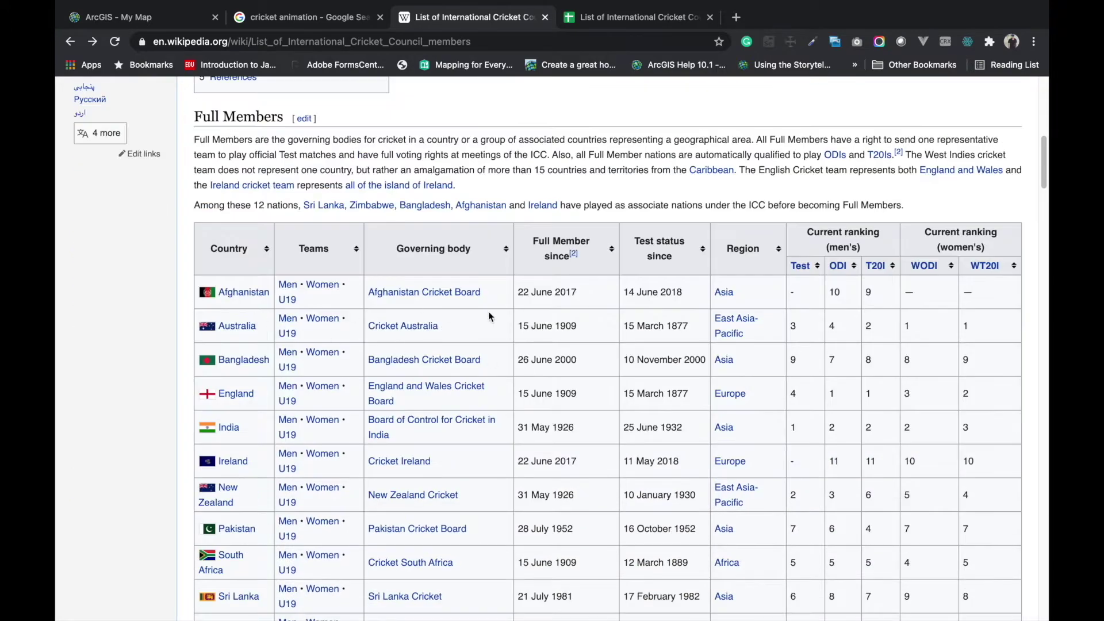
scroll(870, 343, down, 2)
scroll(870, 343, down, 20)
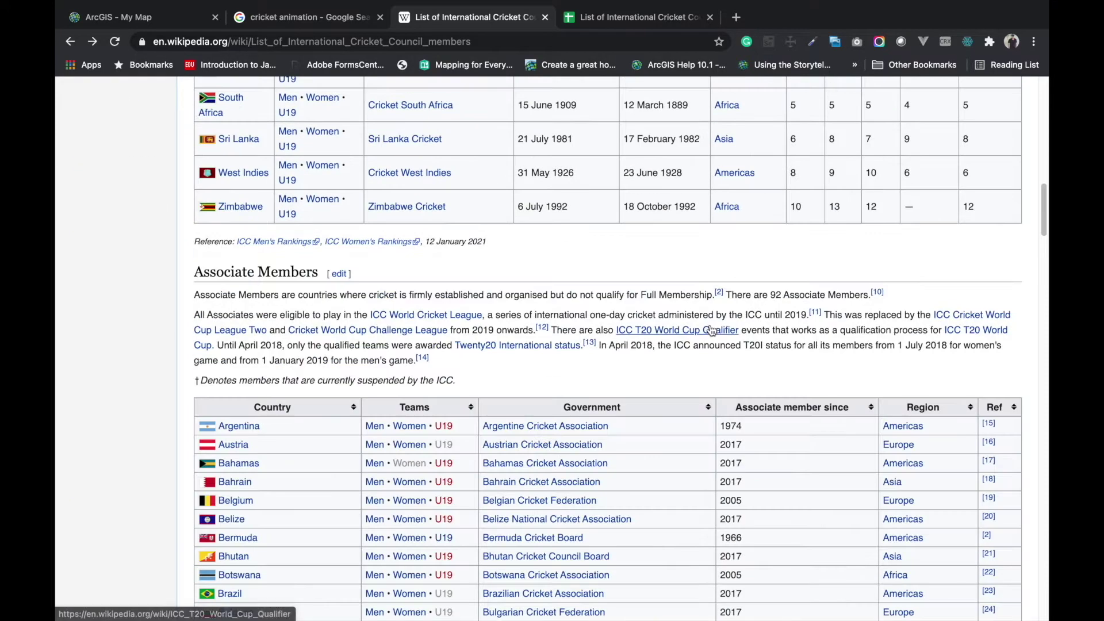
scroll(413, 318, down, 20)
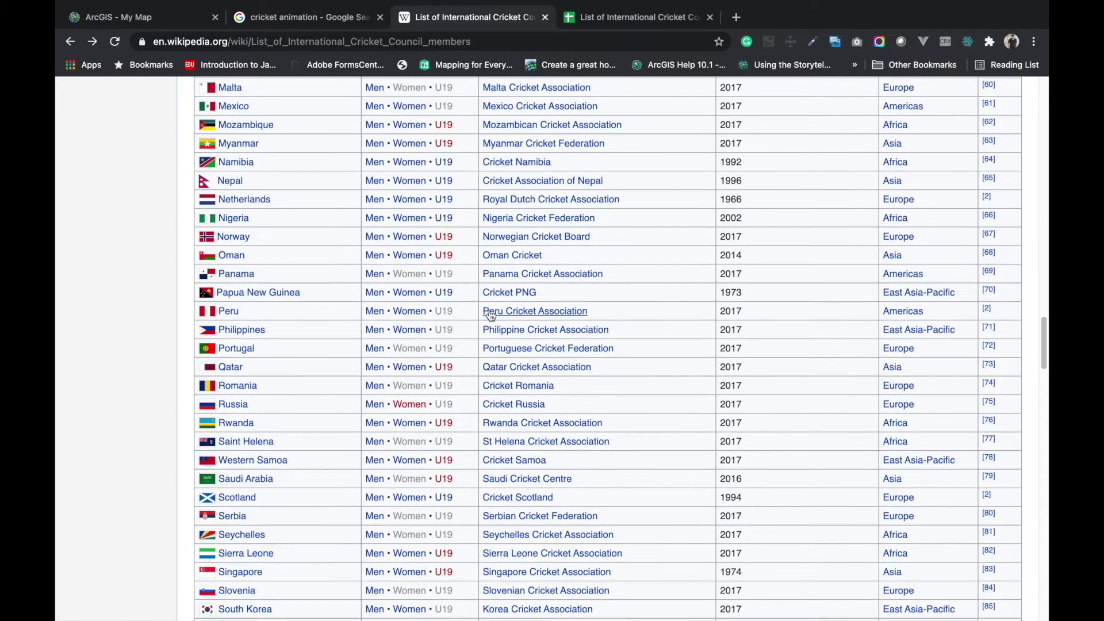
scroll(599, 255, up, 20)
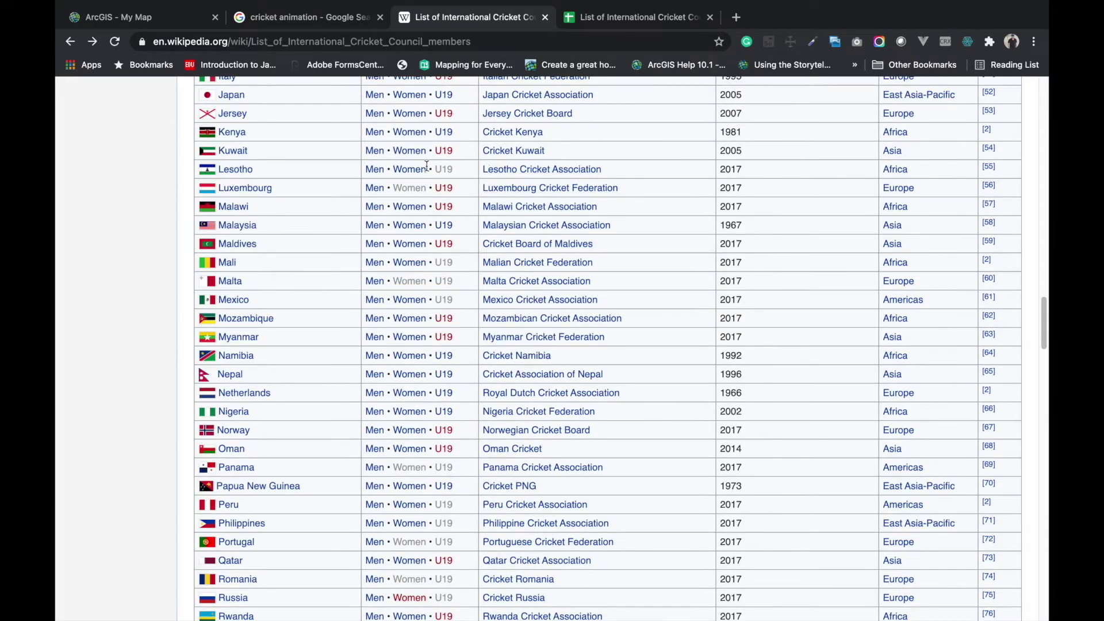
scroll(297, 202, up, 18)
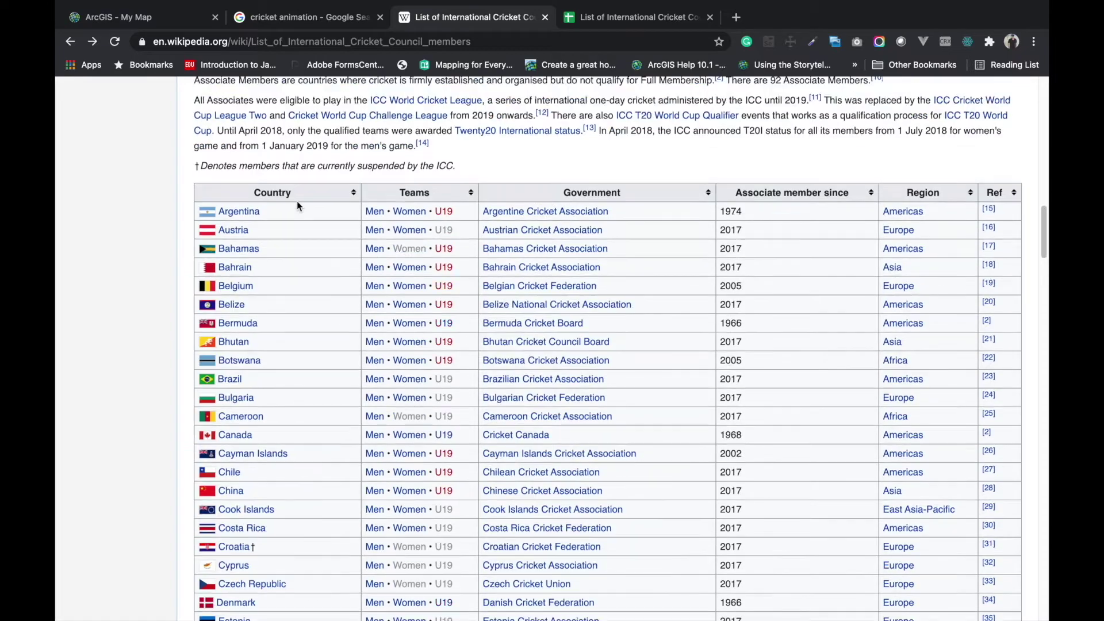
scroll(248, 326, down, 3)
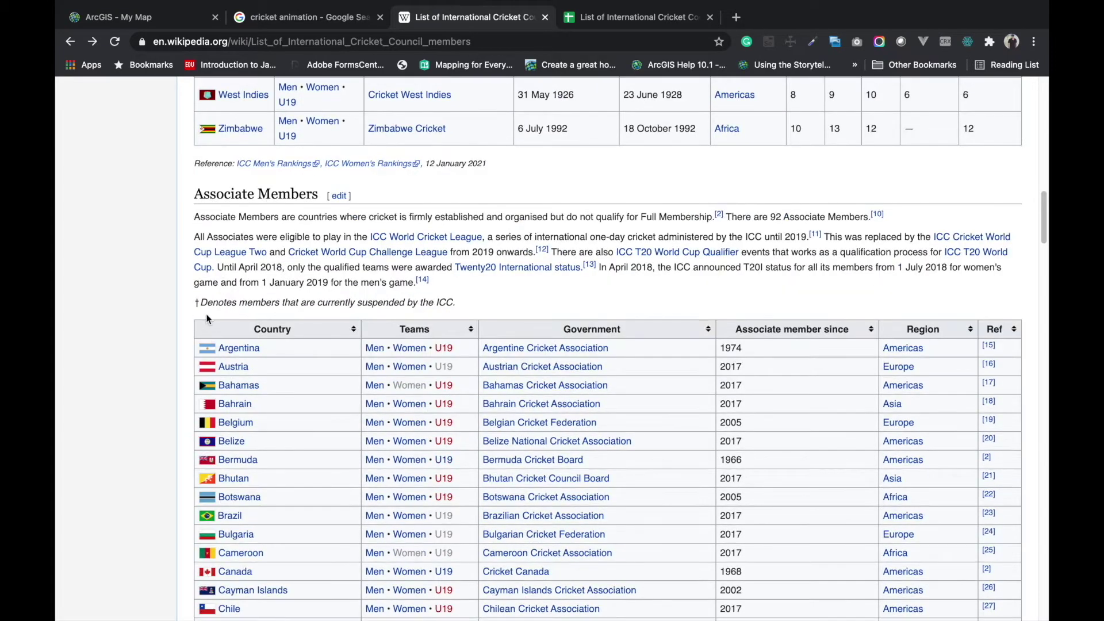
drag(207, 318, 920, 572)
click(645, 20)
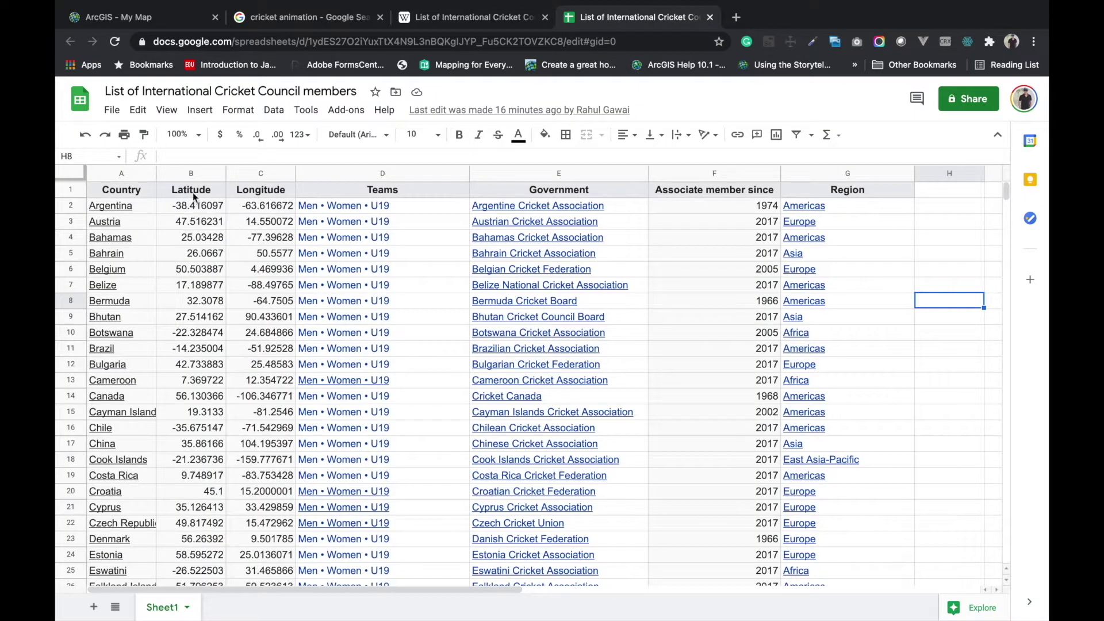
click(352, 114)
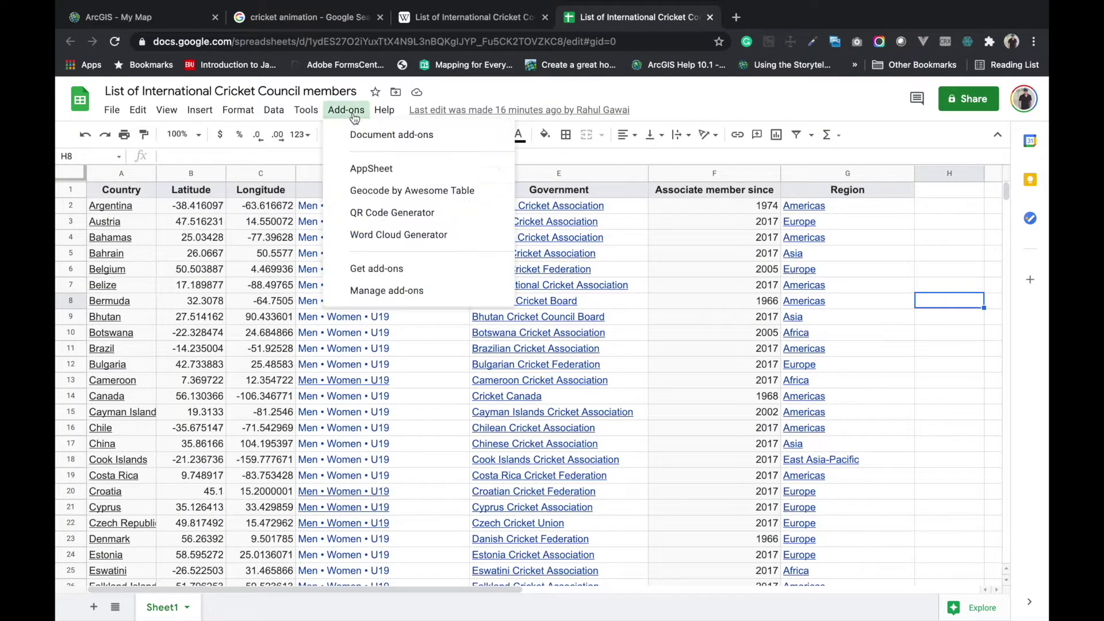
mouse_move(391, 198)
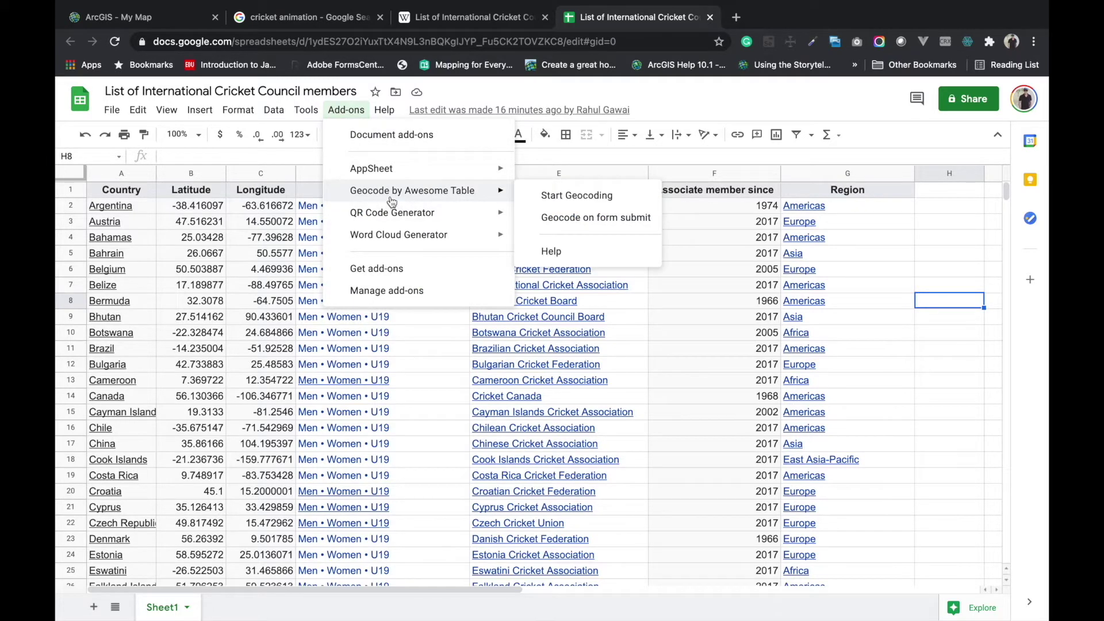
click(628, 200)
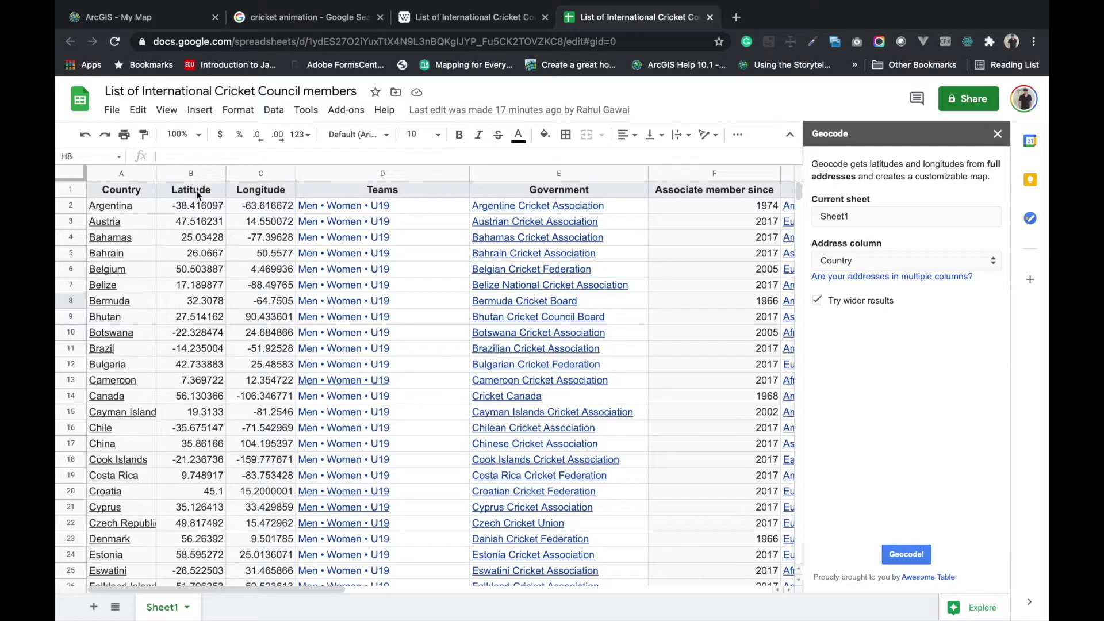
click(998, 133)
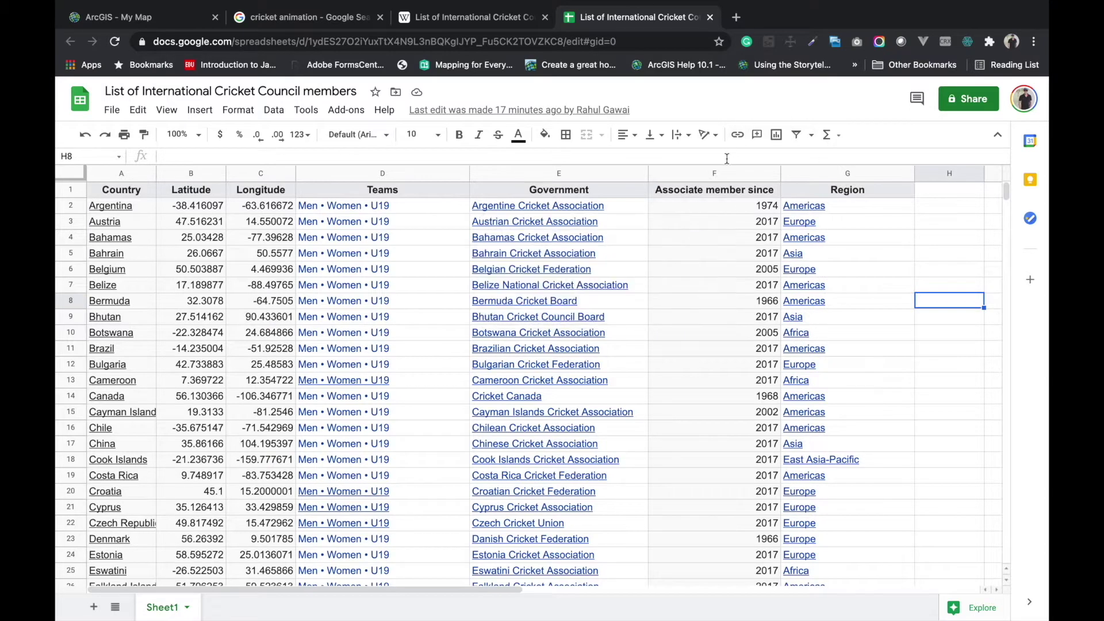
click(273, 156)
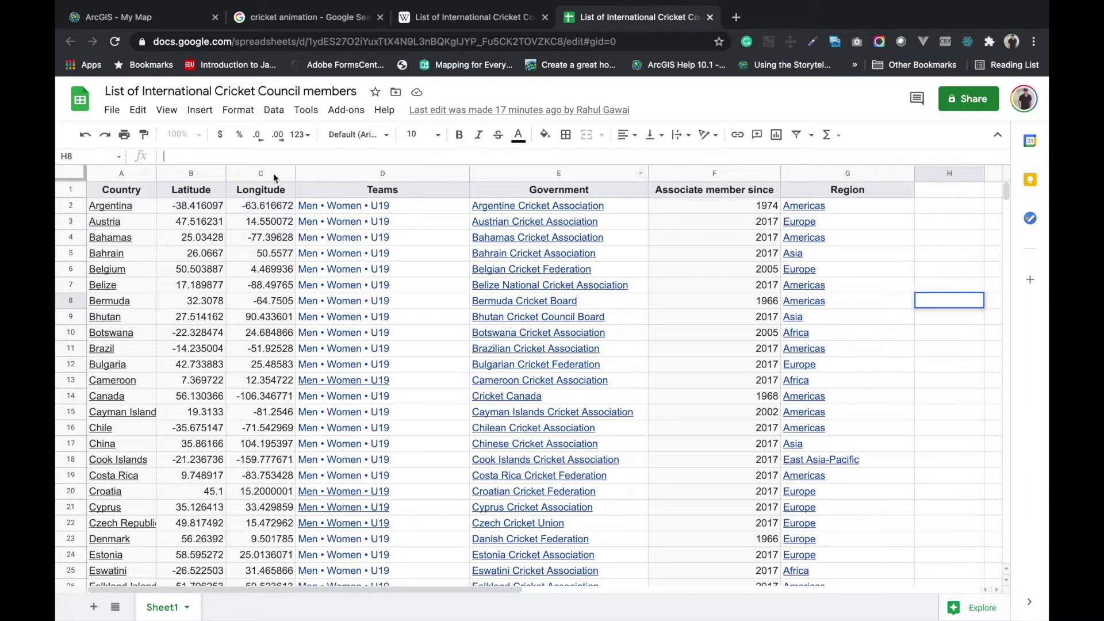
click(160, 22)
drag(508, 281, 626, 360)
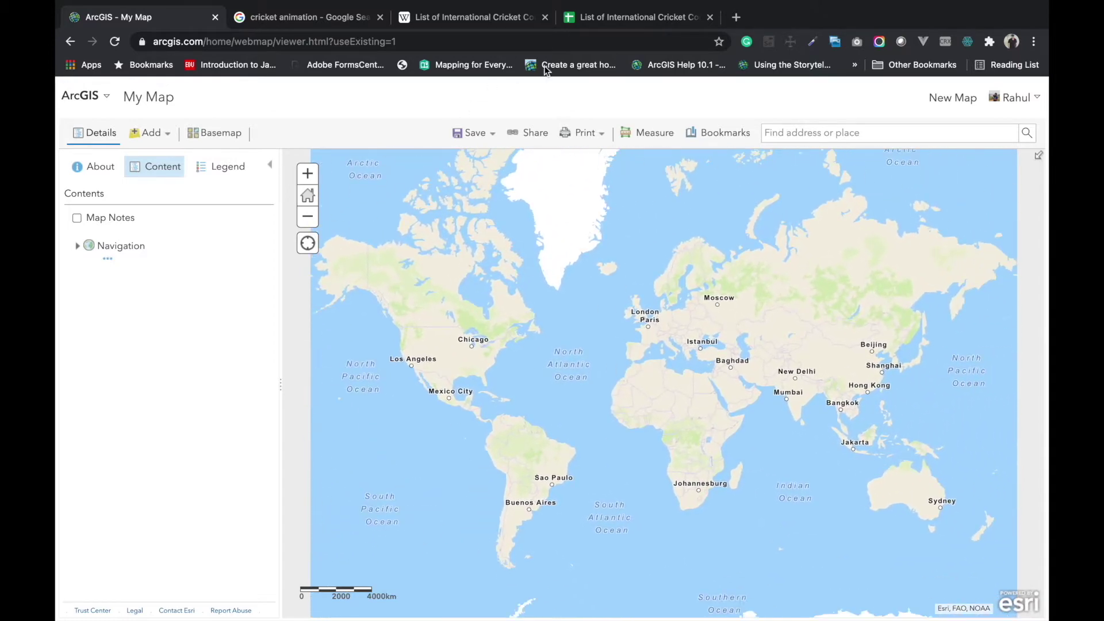
click(629, 20)
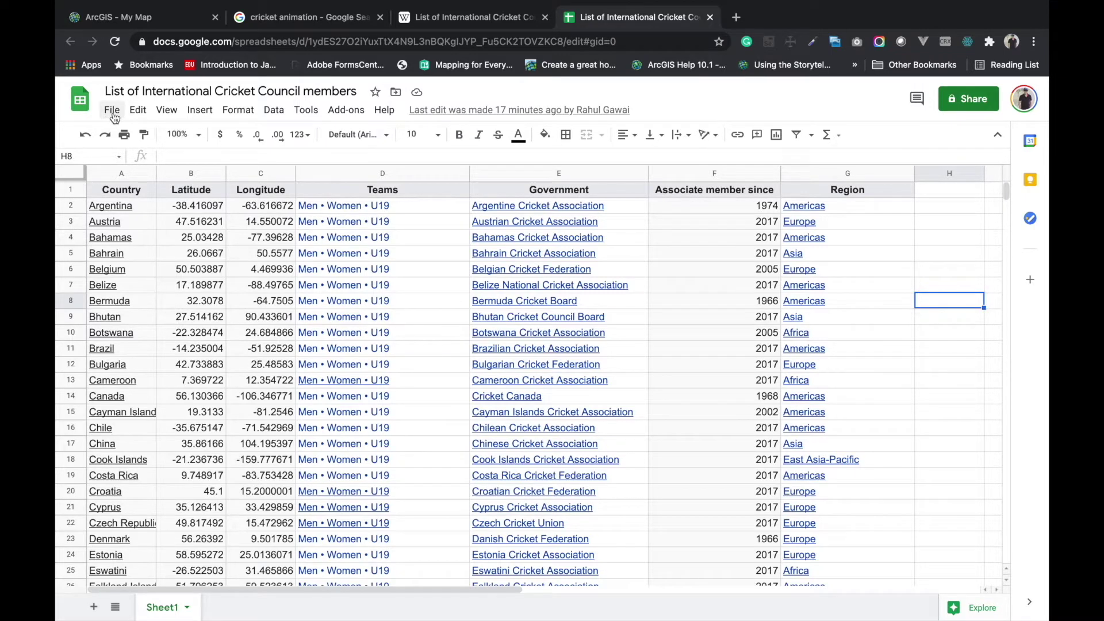
- Set Publish to the web to publish Sheet1 as comma-separated values (CSV)
click(112, 115)
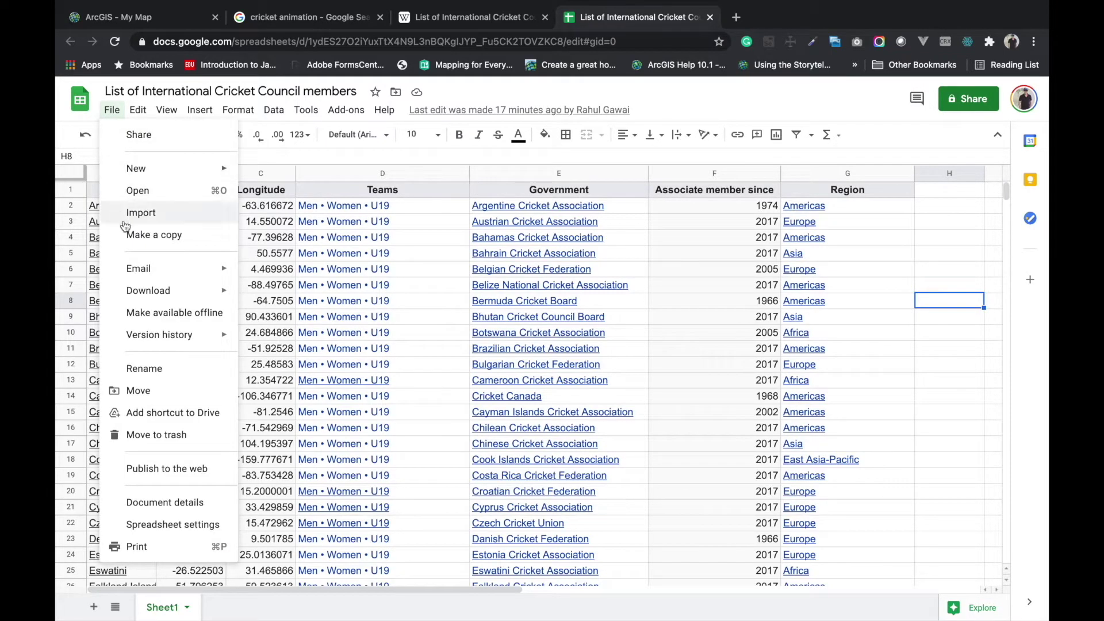
mouse_move(150, 297)
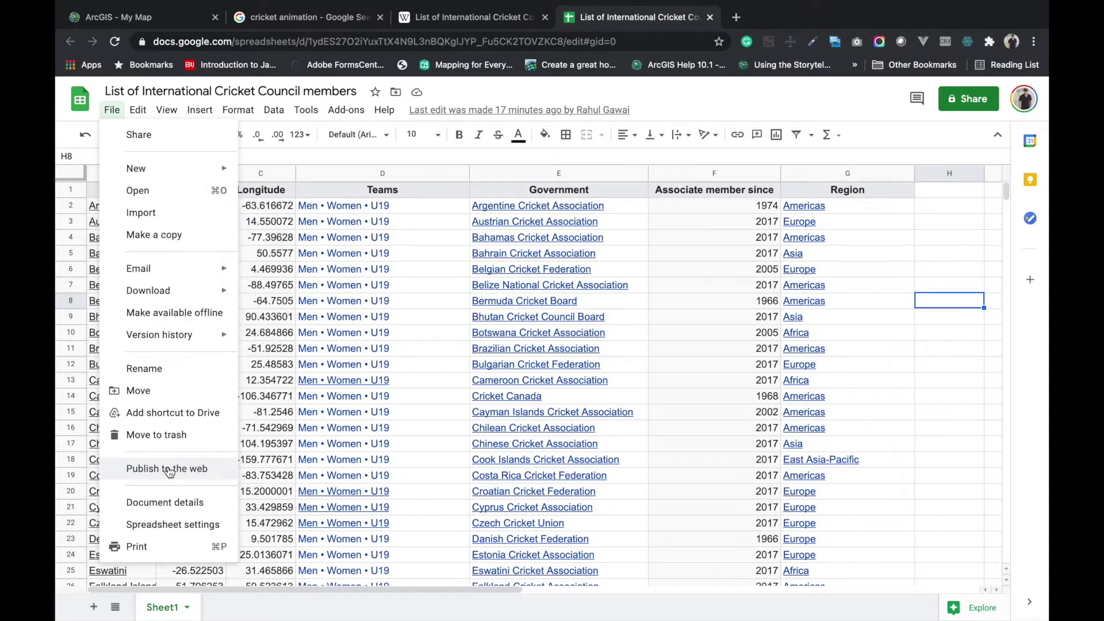
click(167, 469)
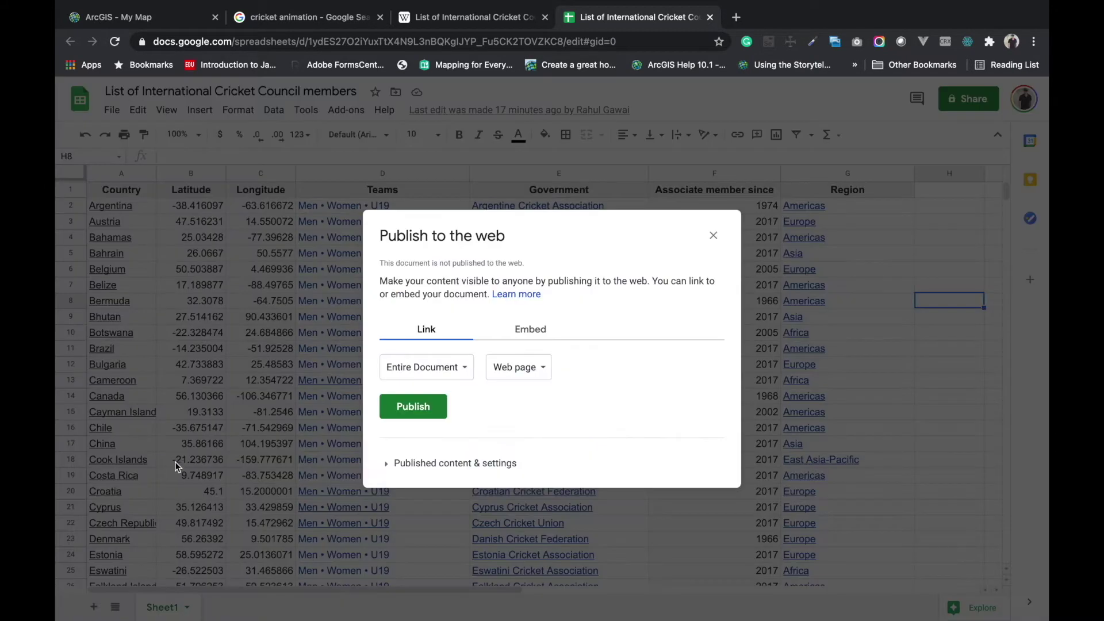
click(463, 374)
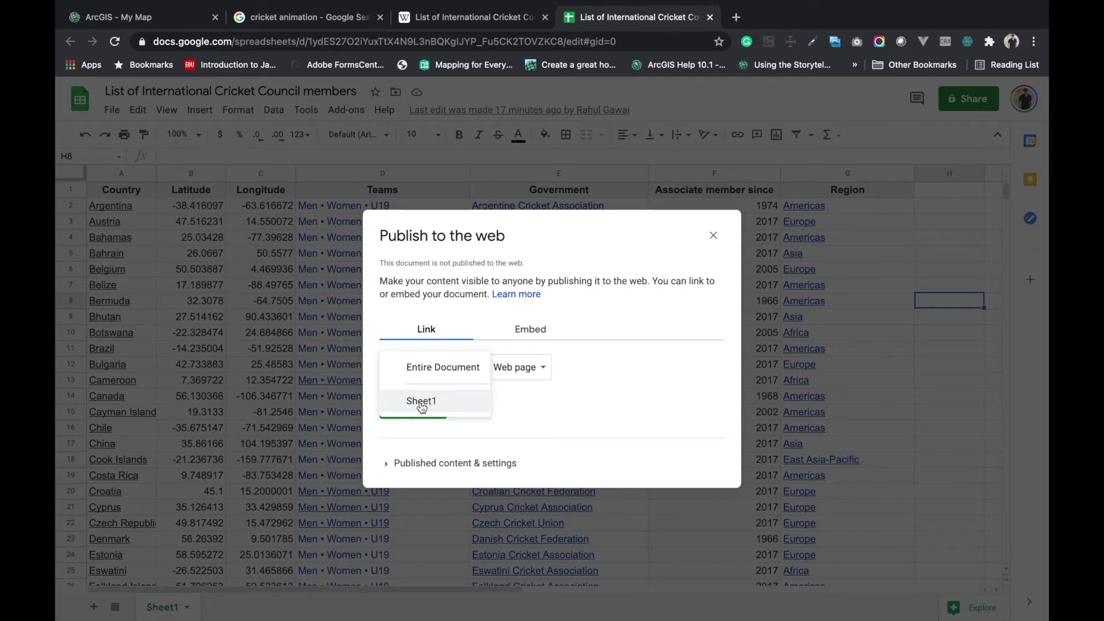
click(427, 405)
click(482, 382)
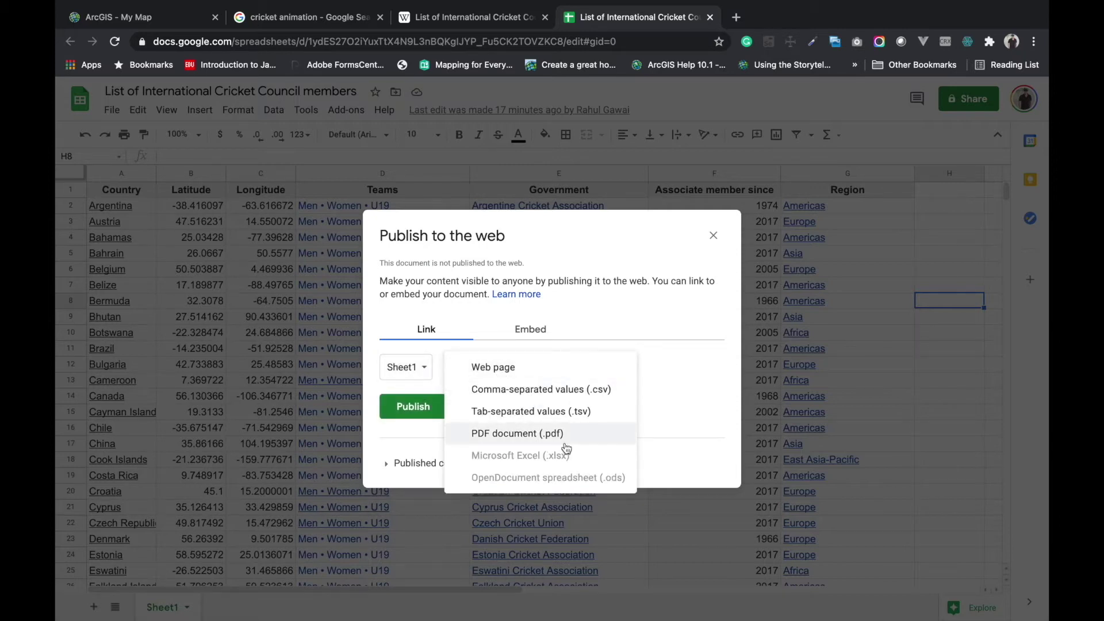
click(532, 391)
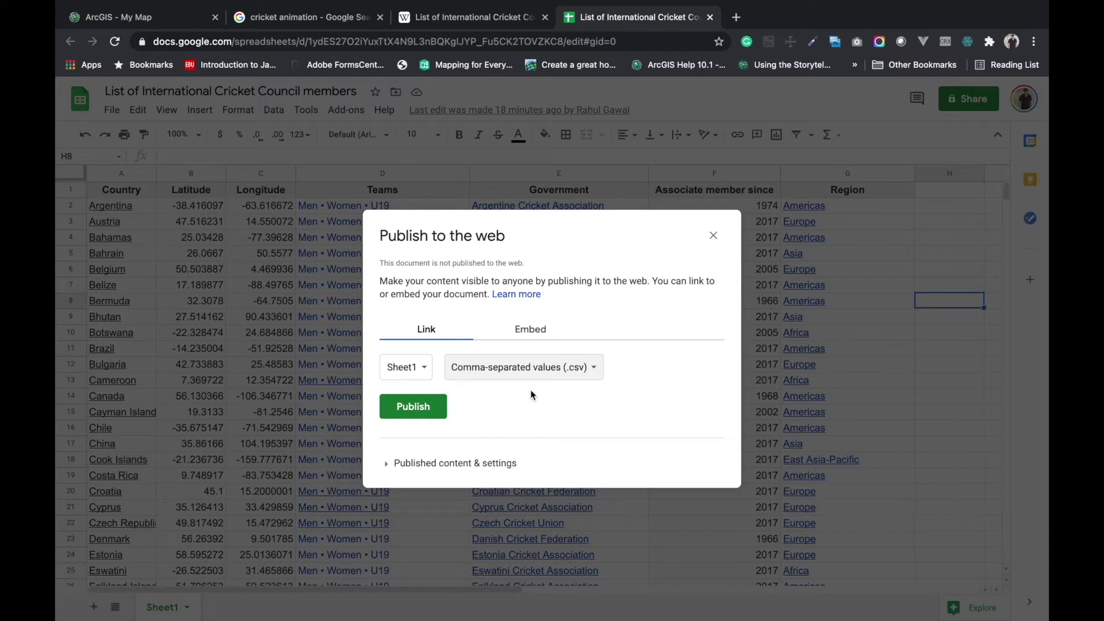
- Publish Sheet1 and copy the resulting CSV link
click(416, 412)
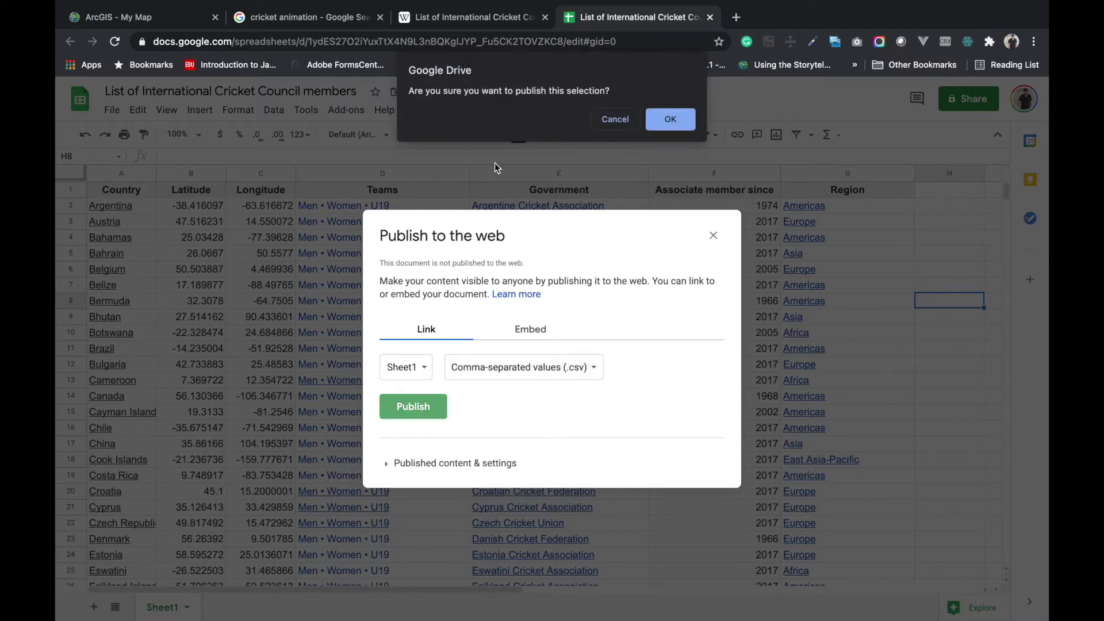
click(669, 121)
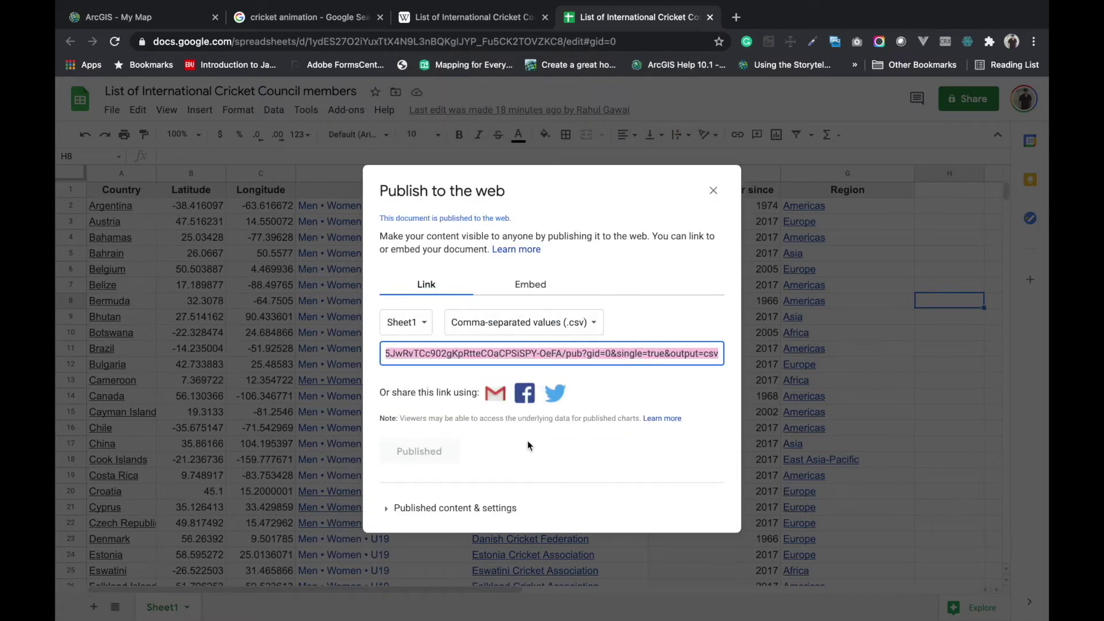
click(682, 357)
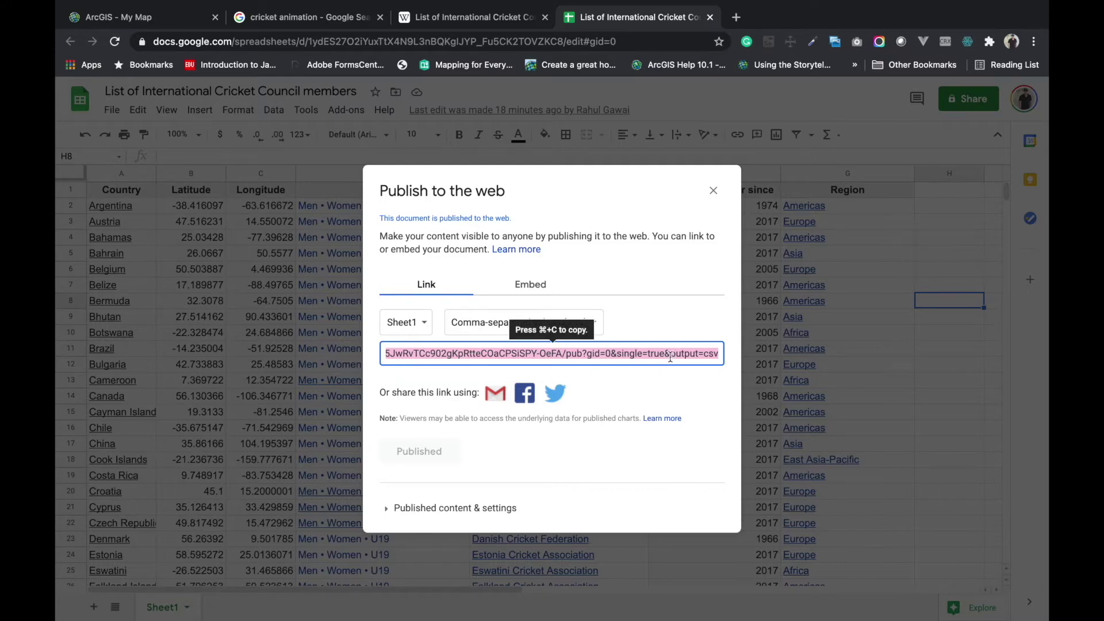
key(super+c)
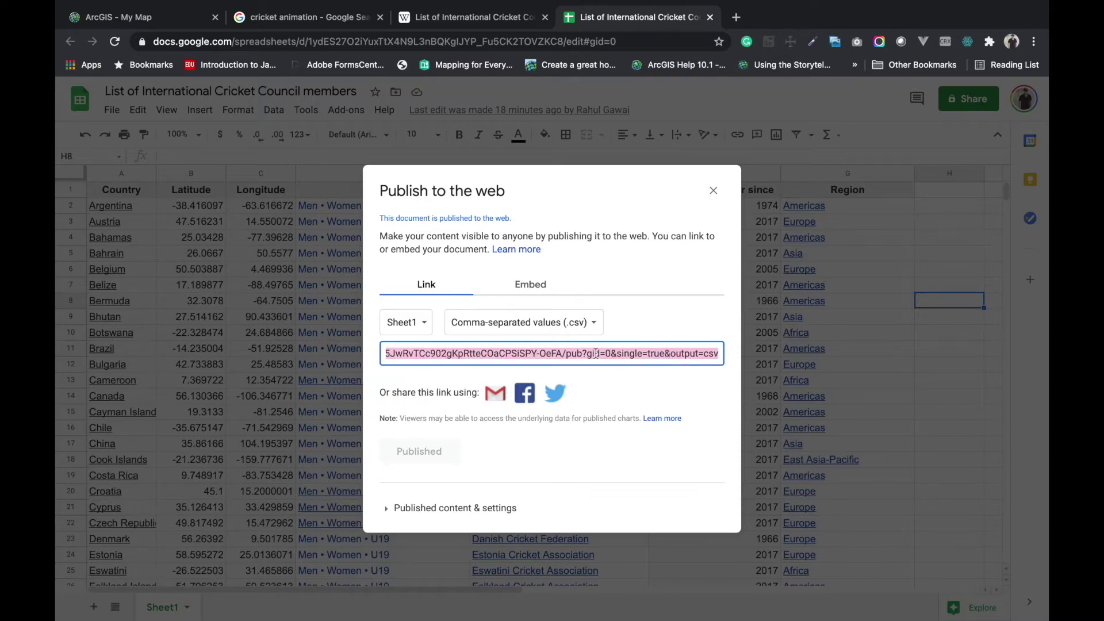
- Close the publish dialog and return to the ArcGIS web map
click(714, 191)
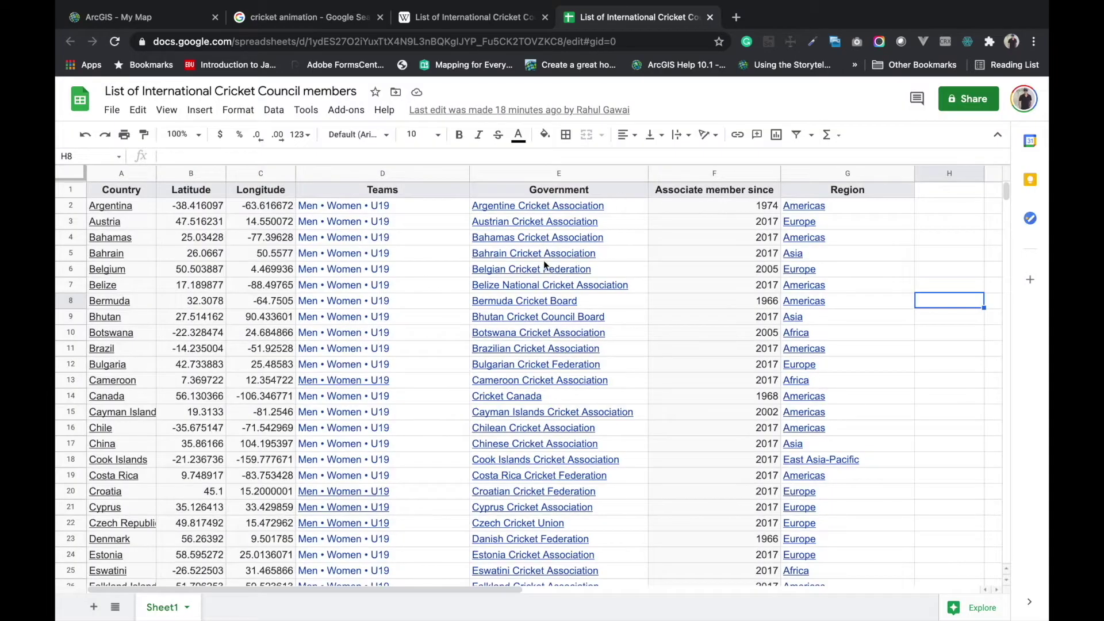
click(164, 23)
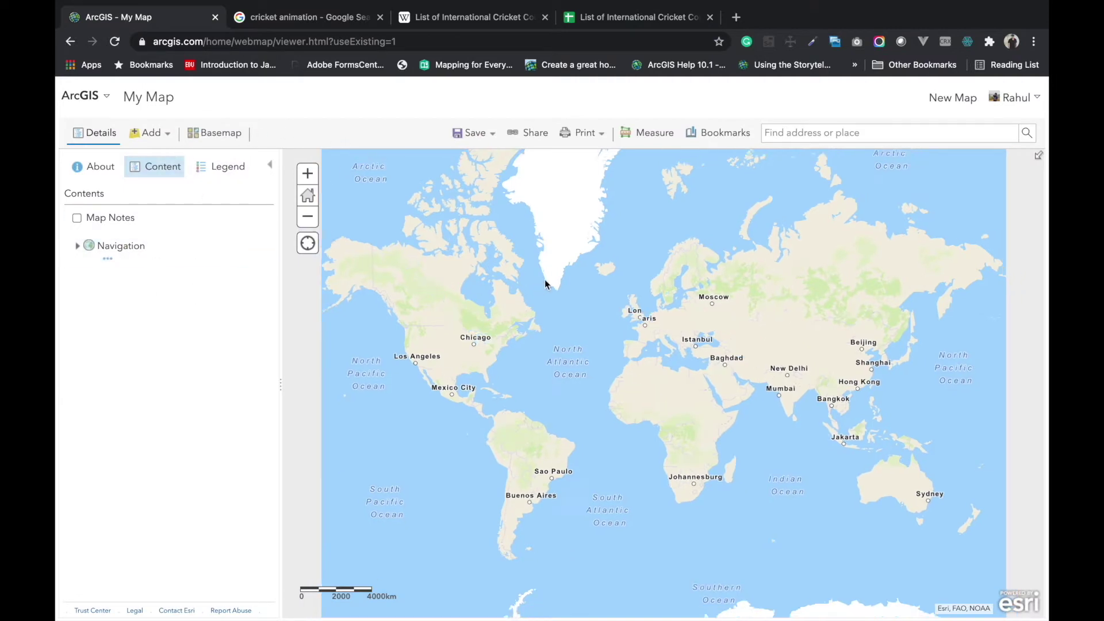
scroll(544, 279, down, 3)
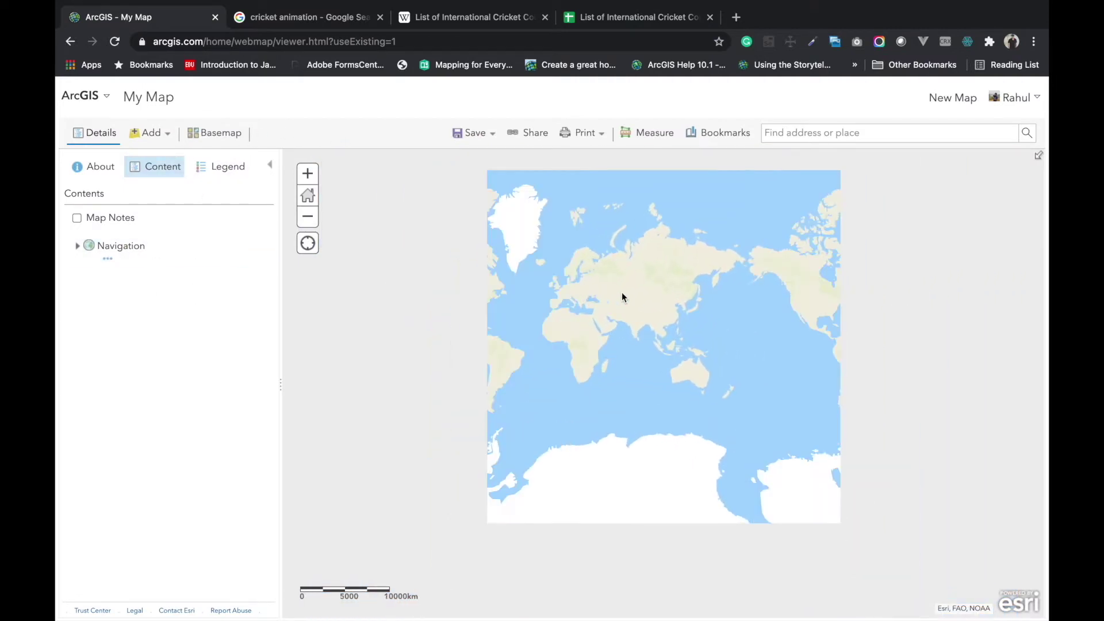
scroll(624, 289, up, 3)
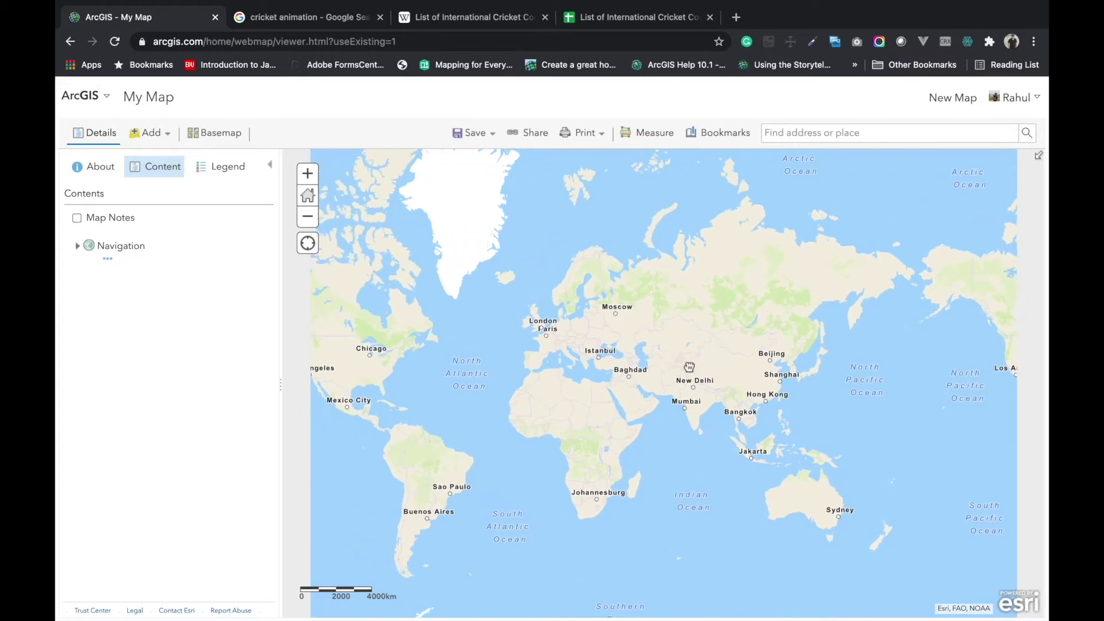
scroll(667, 360, up, 3)
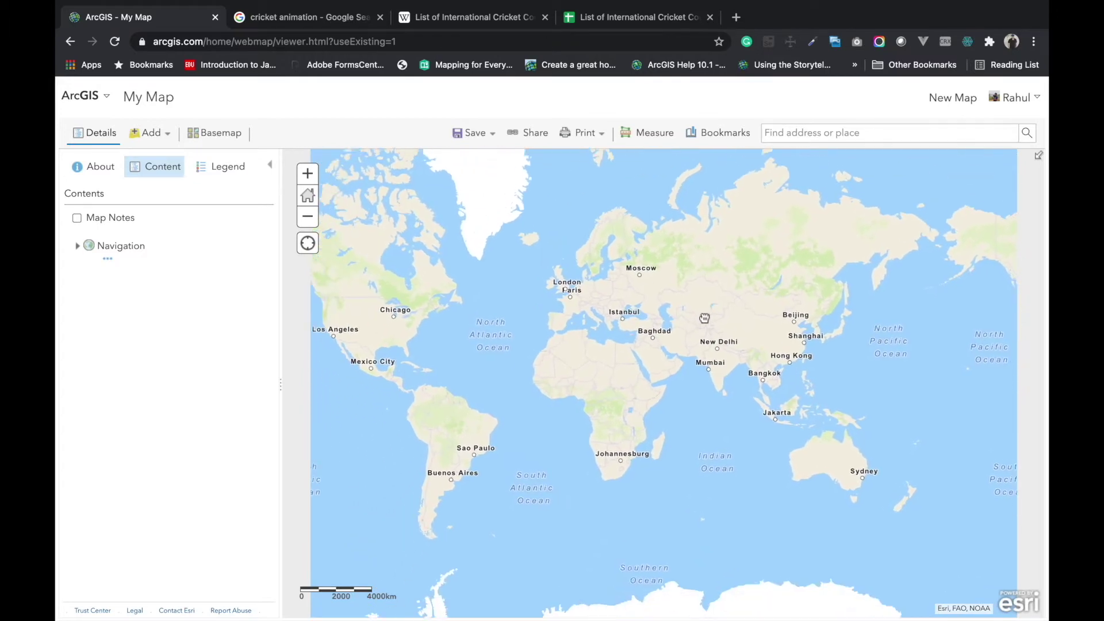
scroll(693, 350, down, 3)
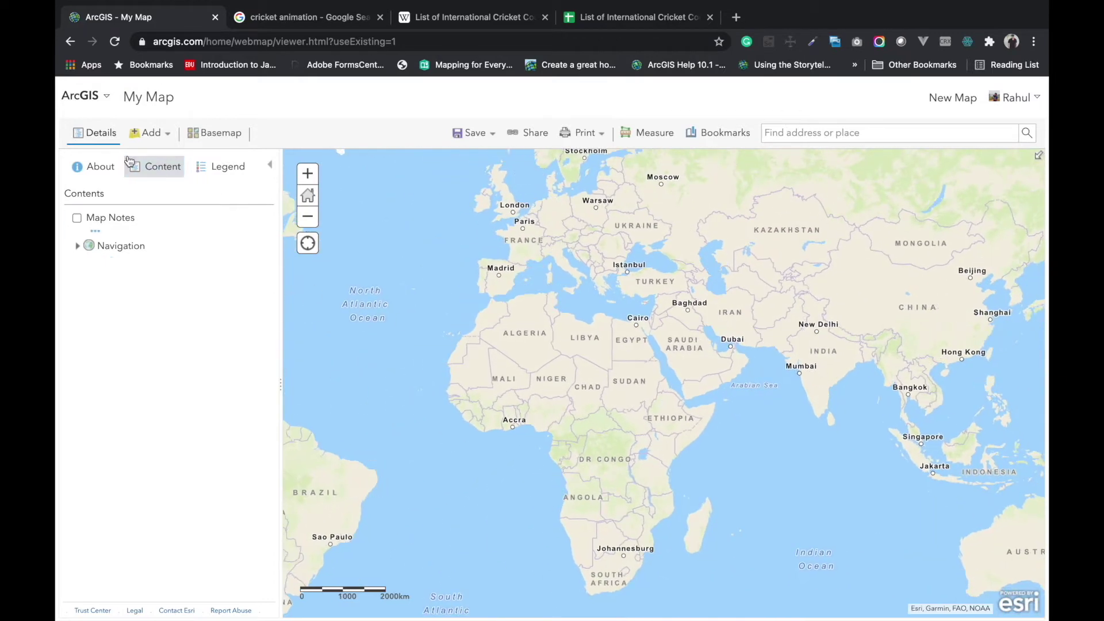
- Add the copied link to the map as a CSV file layer from the web
click(168, 142)
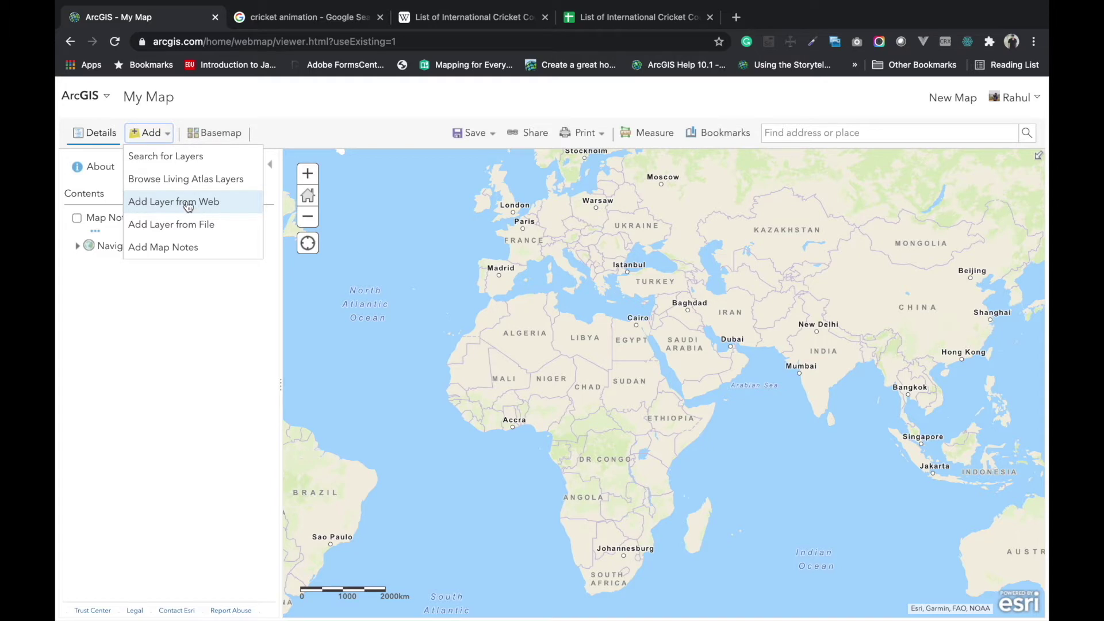
click(188, 204)
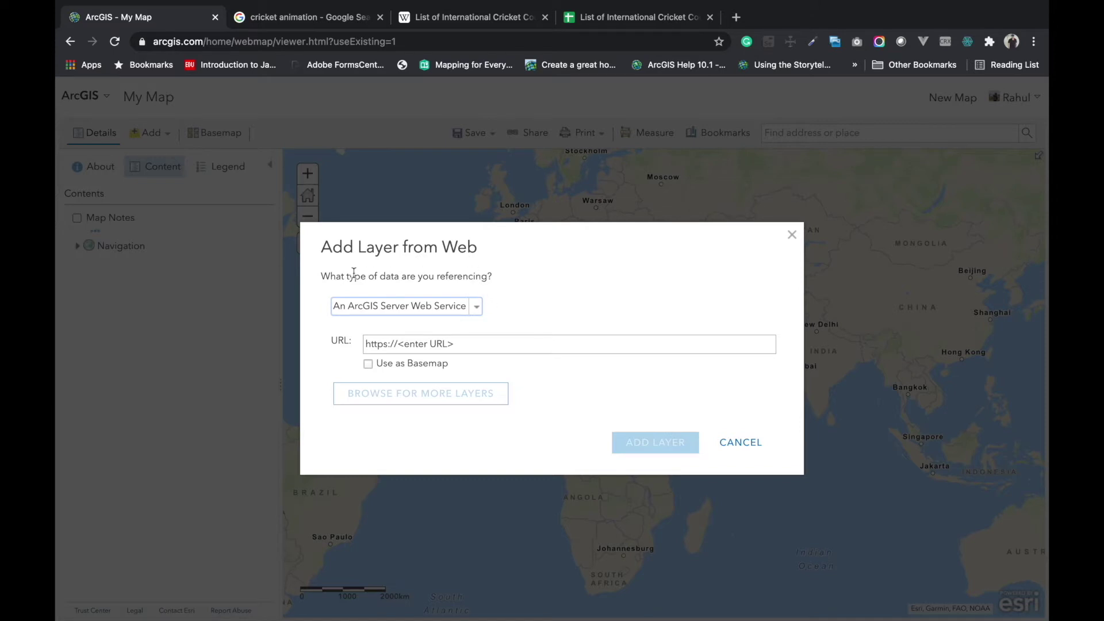
click(477, 309)
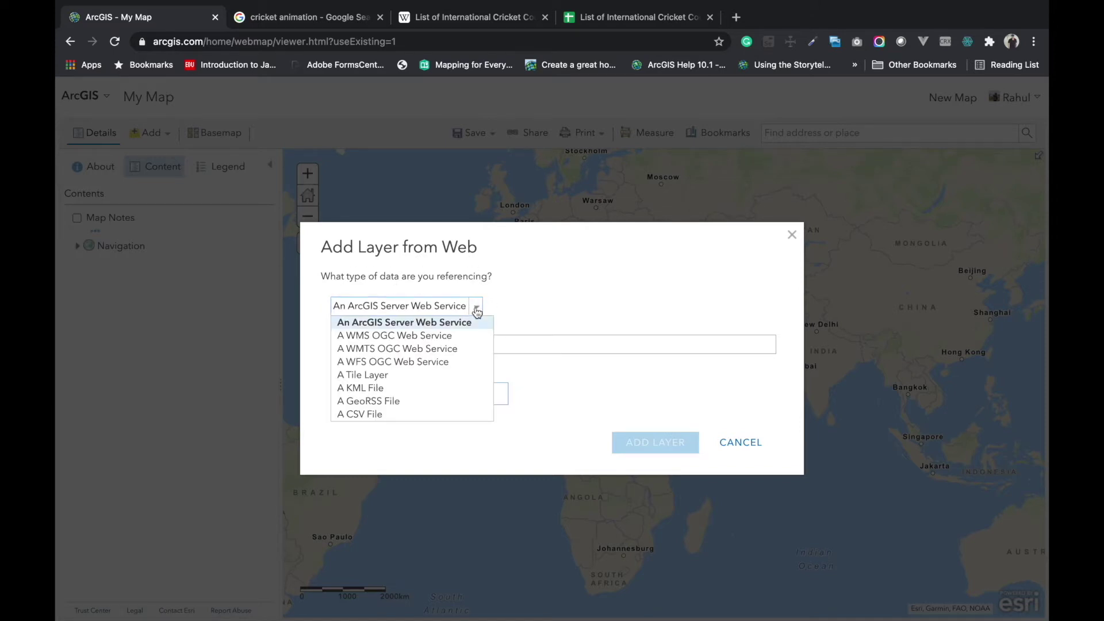
click(383, 415)
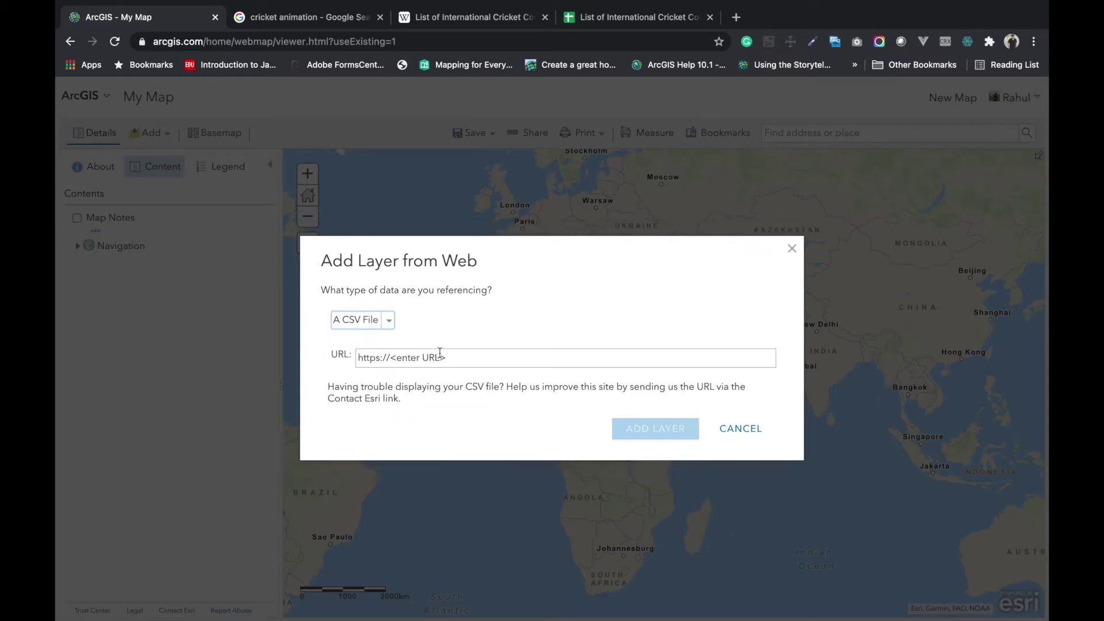
click(475, 357)
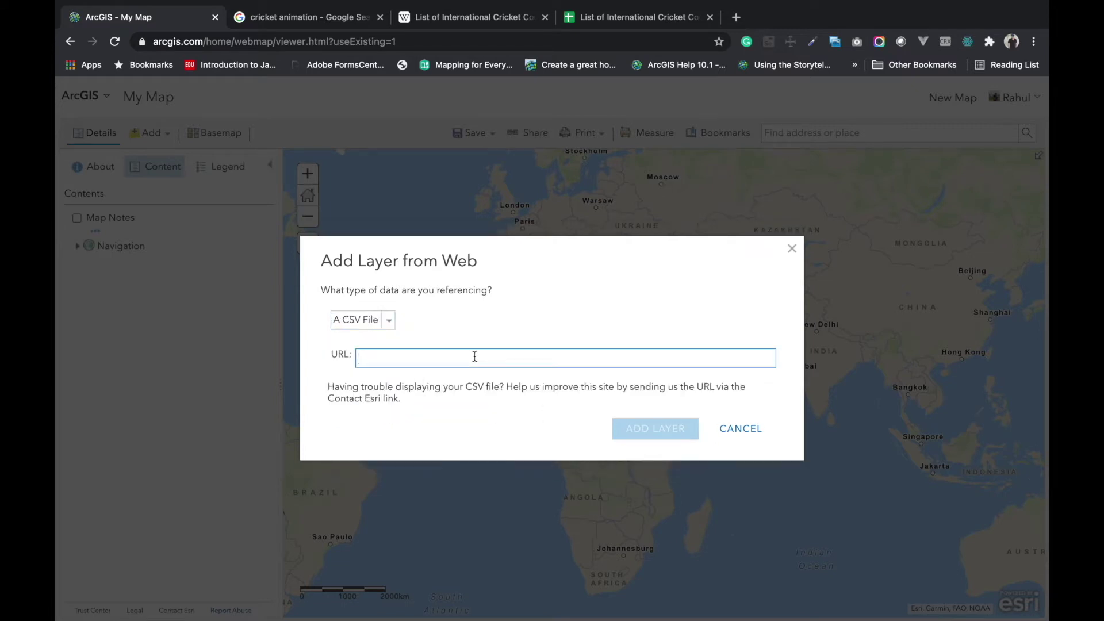
key(ctrl+v)
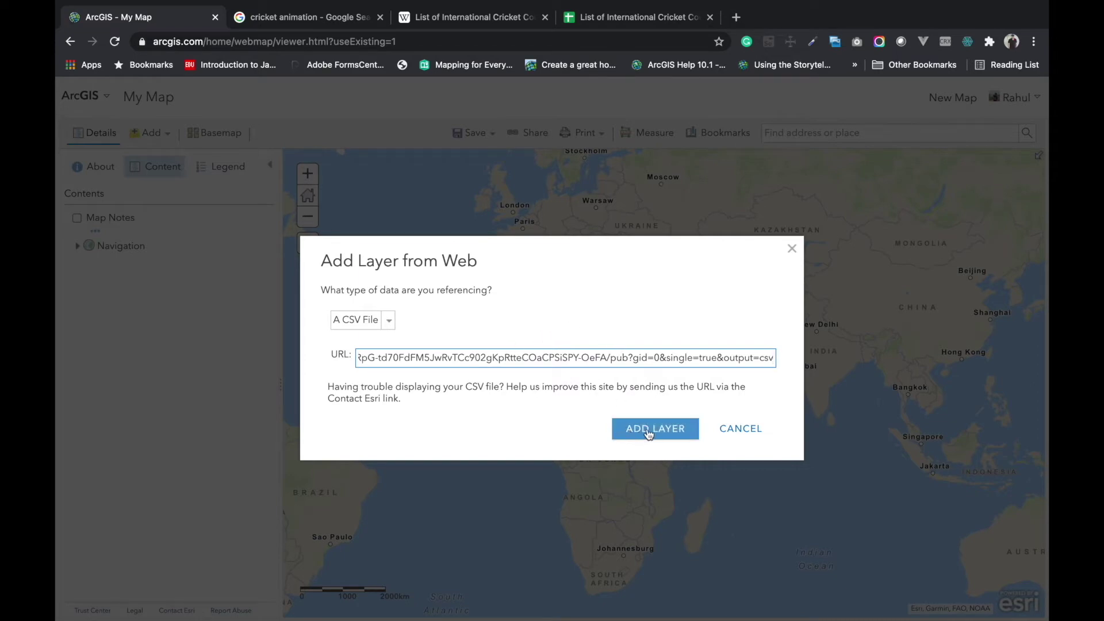
click(648, 433)
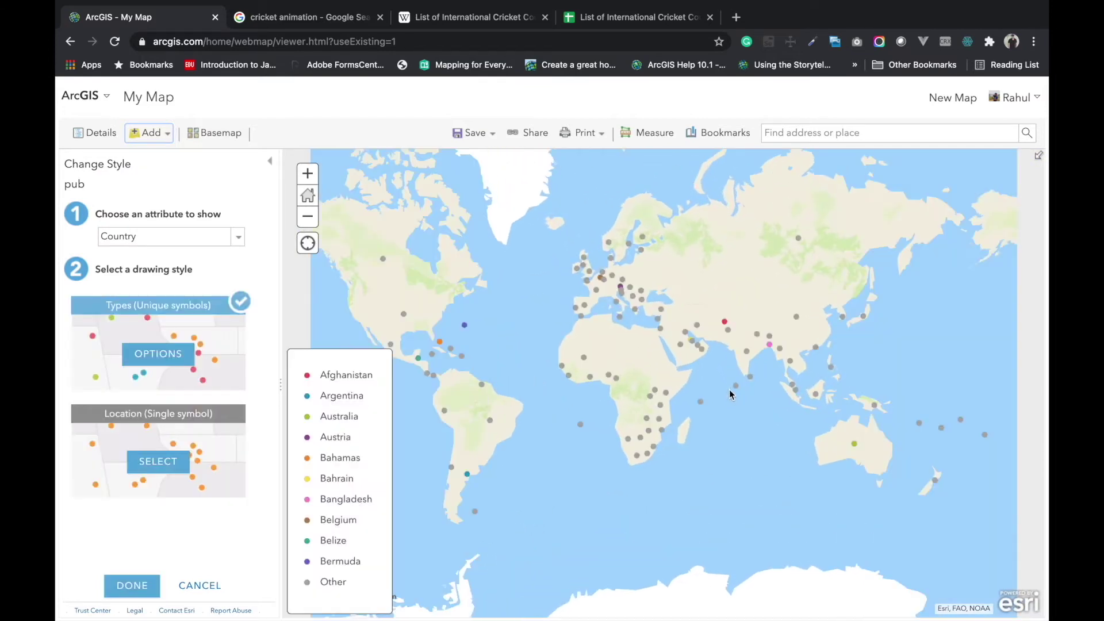
- Restyle the pub layer as Location (Single symbol) uniform points and centre the world view
scroll(705, 371, up, 1)
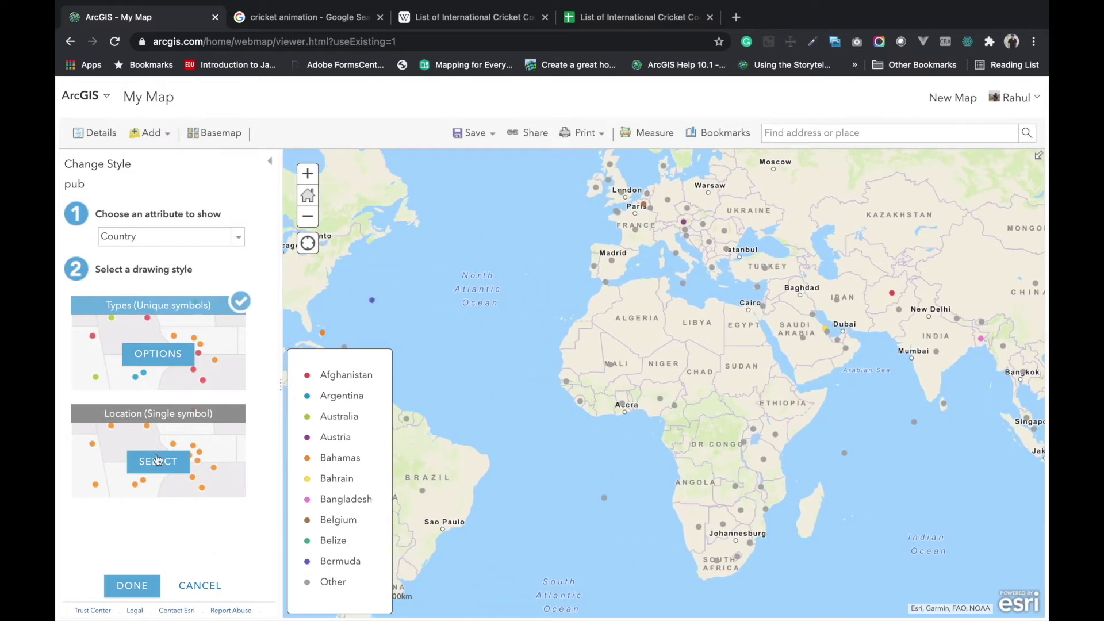
click(132, 586)
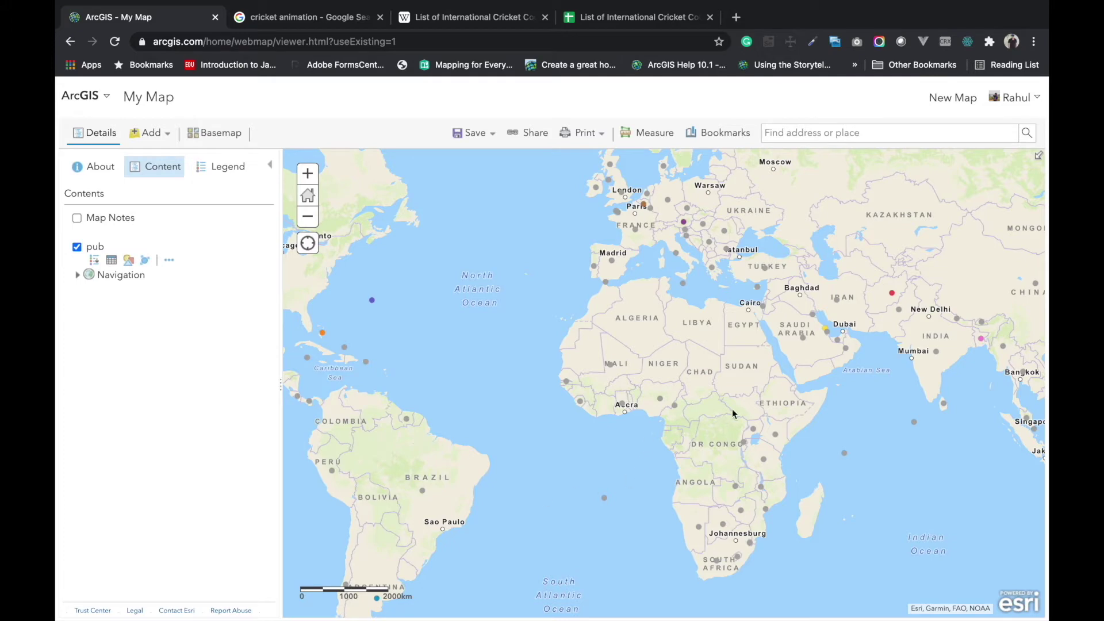
scroll(772, 365, up, 2)
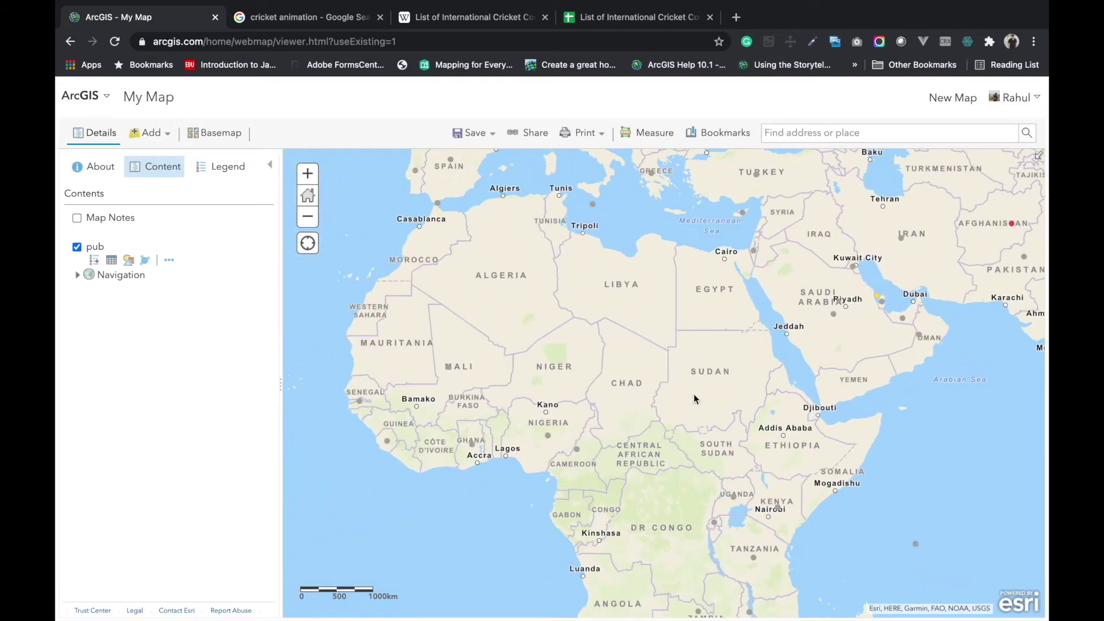
click(129, 260)
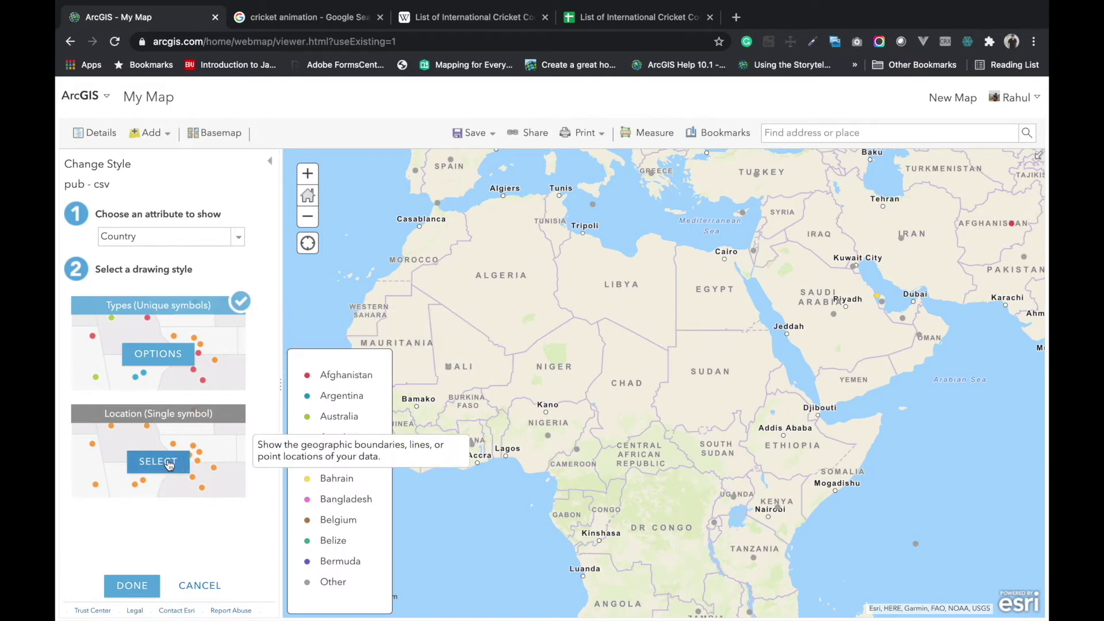
click(157, 461)
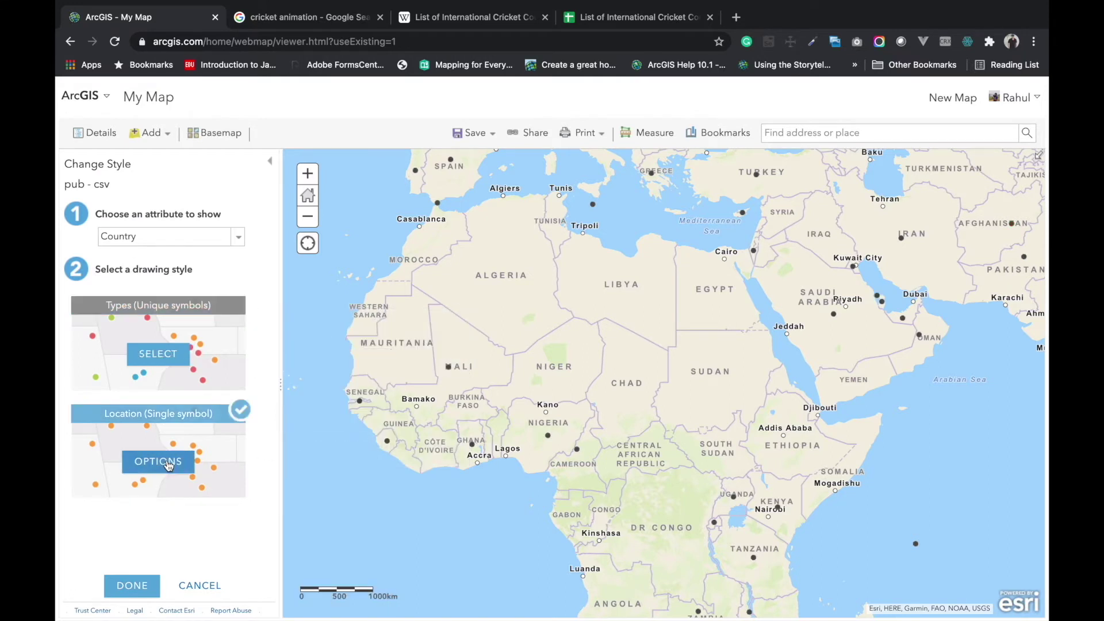
scroll(619, 438, down, 3)
drag(654, 437, 753, 390)
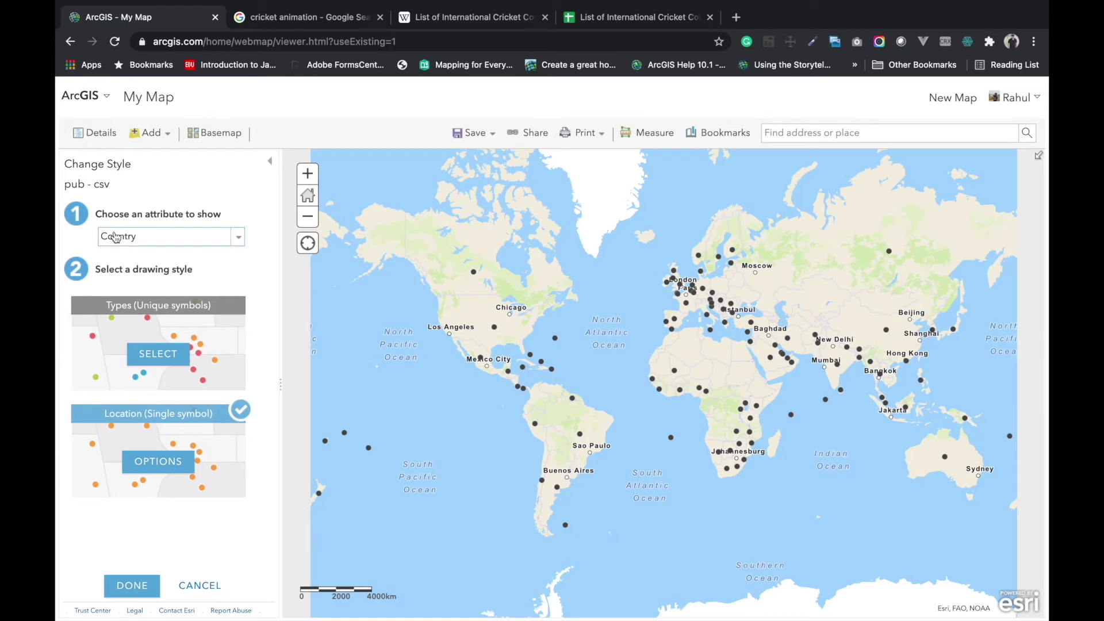
- Set the point symbol to the sixth Custom Images cricketer icon at 100 px
click(154, 468)
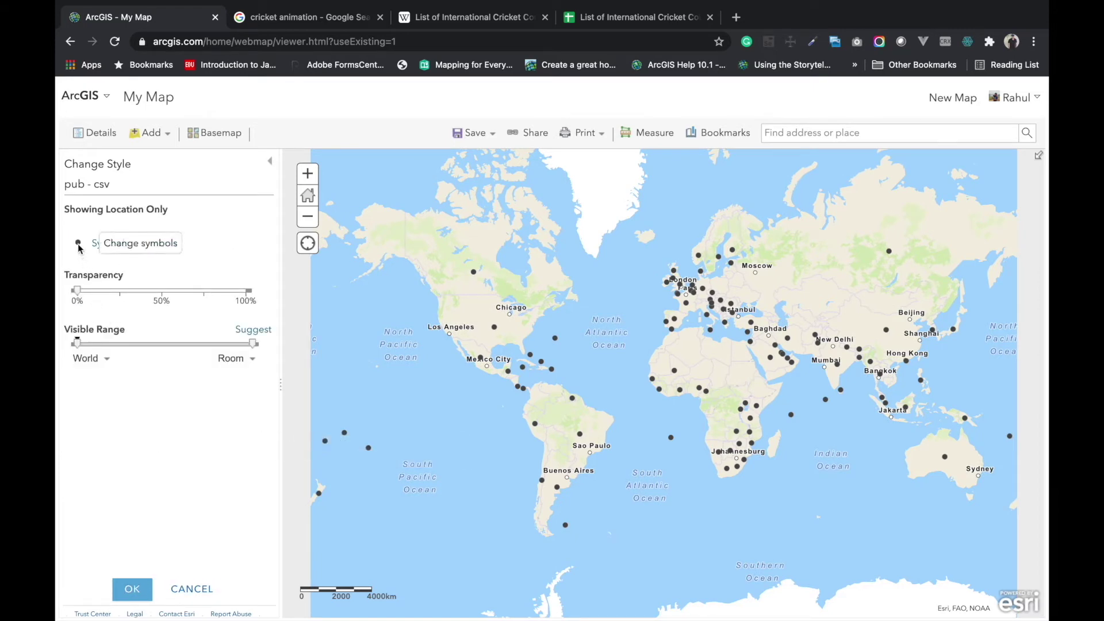
scroll(716, 367, up, 1)
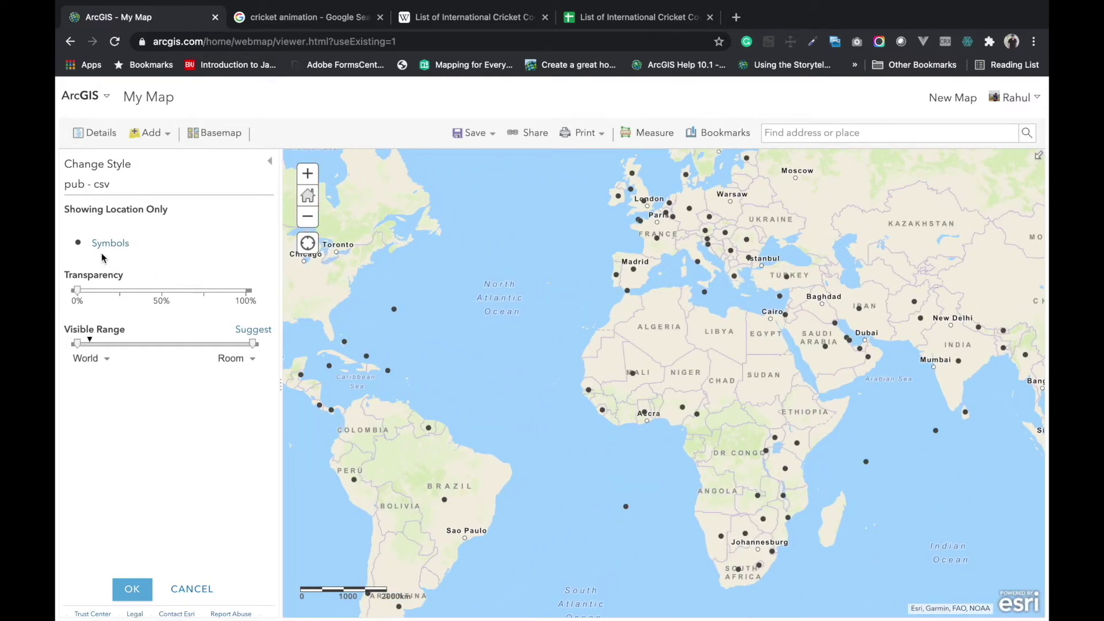
click(78, 244)
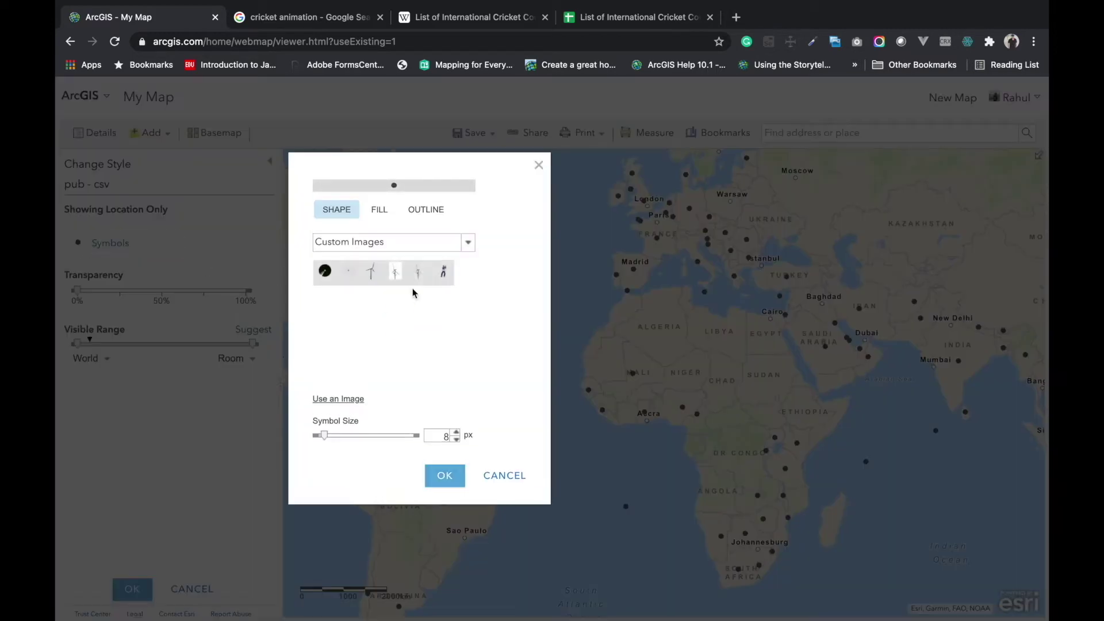
click(447, 278)
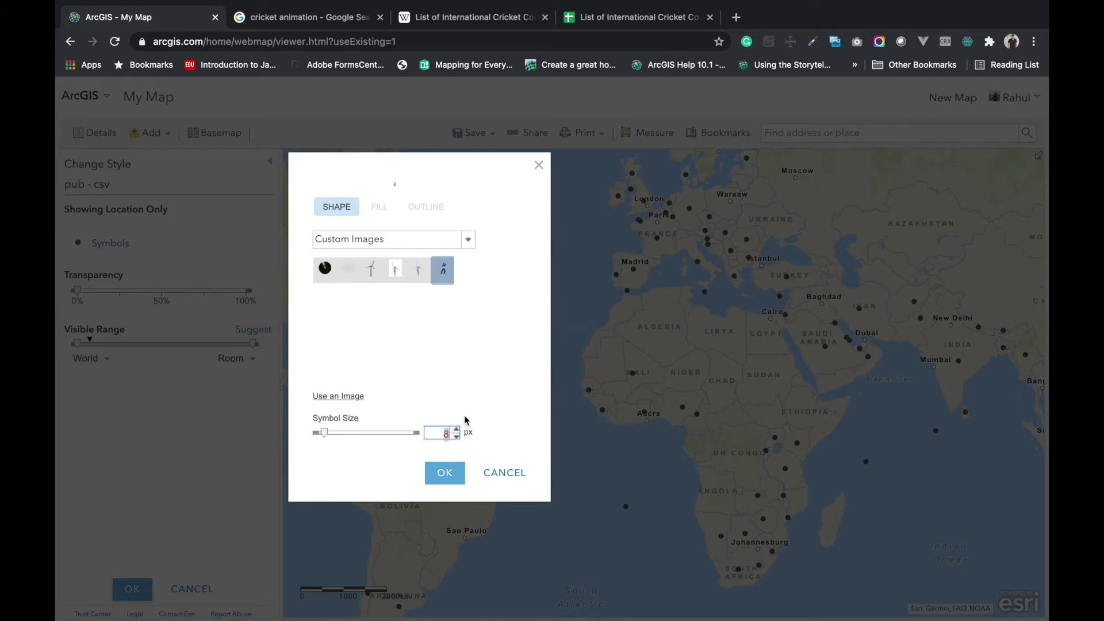
text(00)
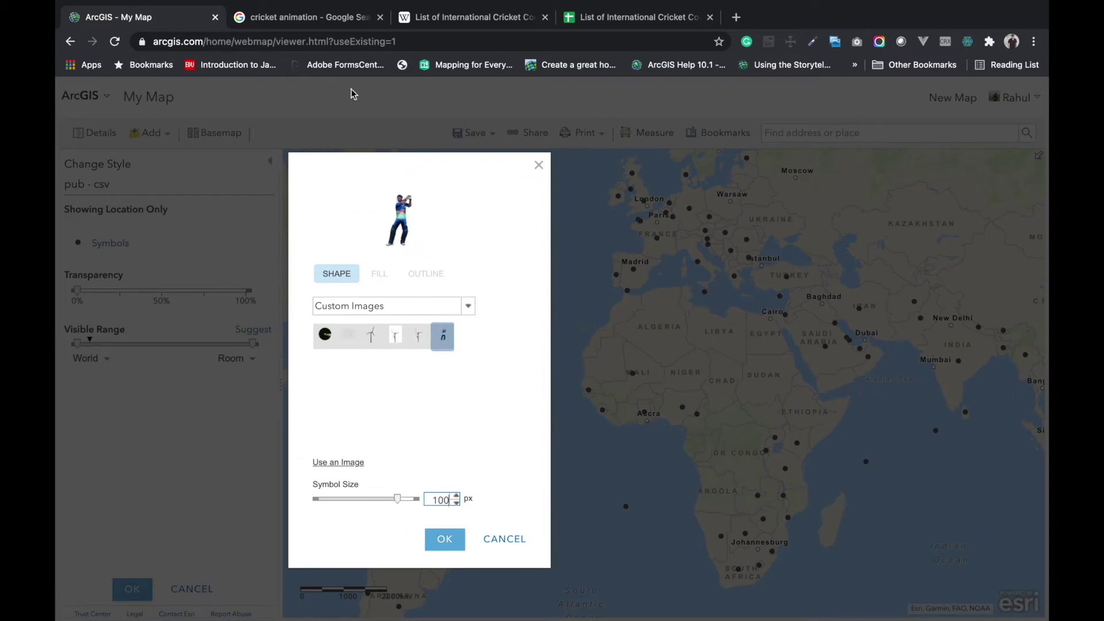
click(332, 23)
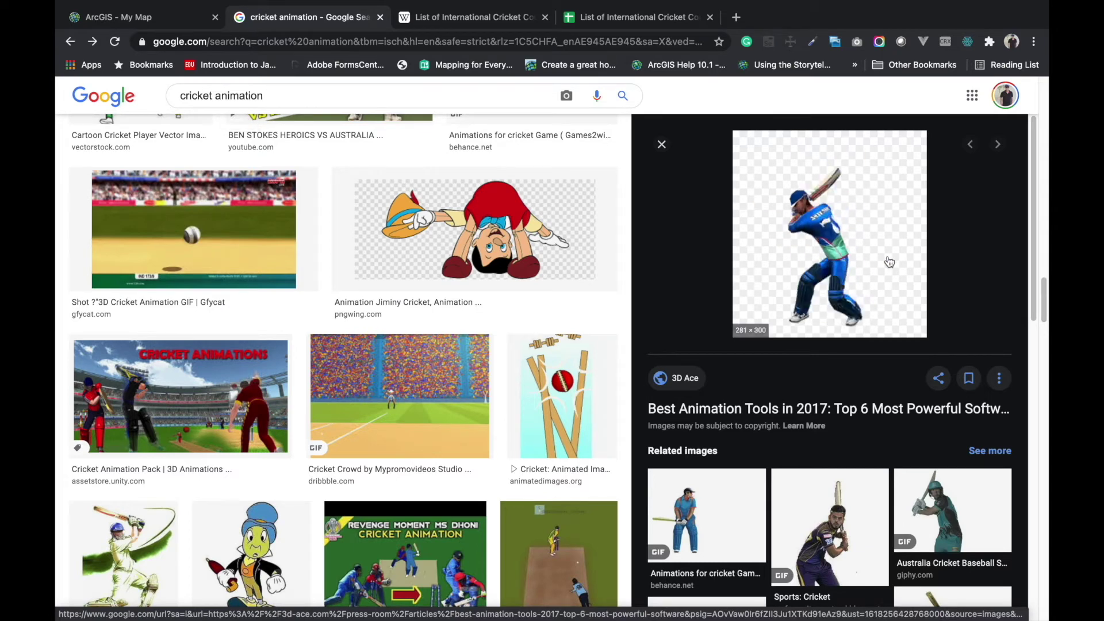
- Copy the batting cricketer animation's image address and return to the ArcGIS map
right_click(889, 261)
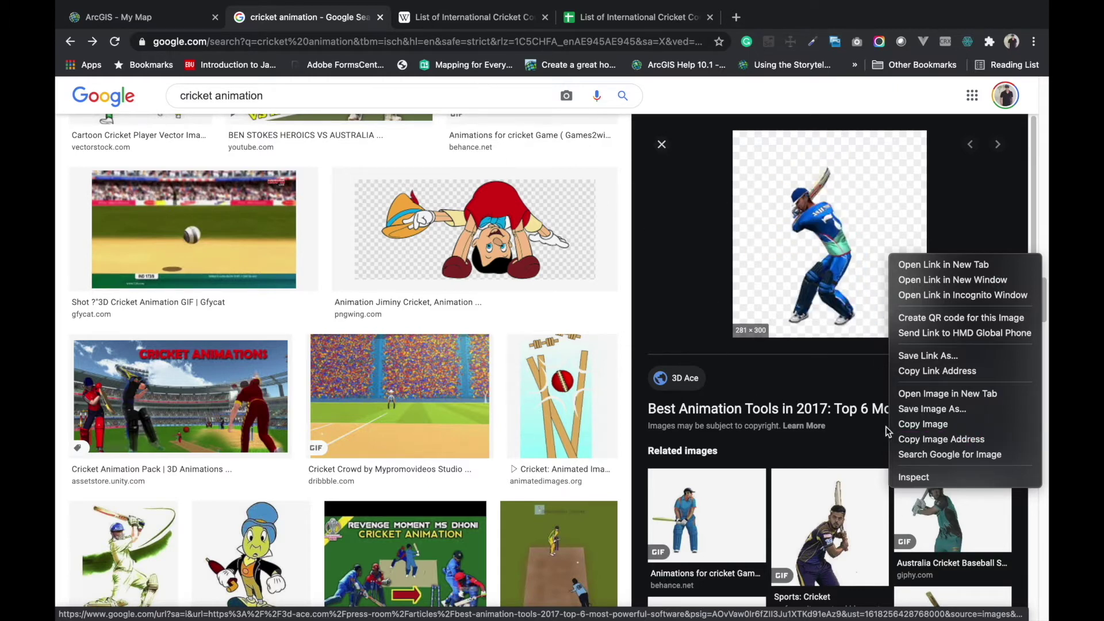
click(147, 22)
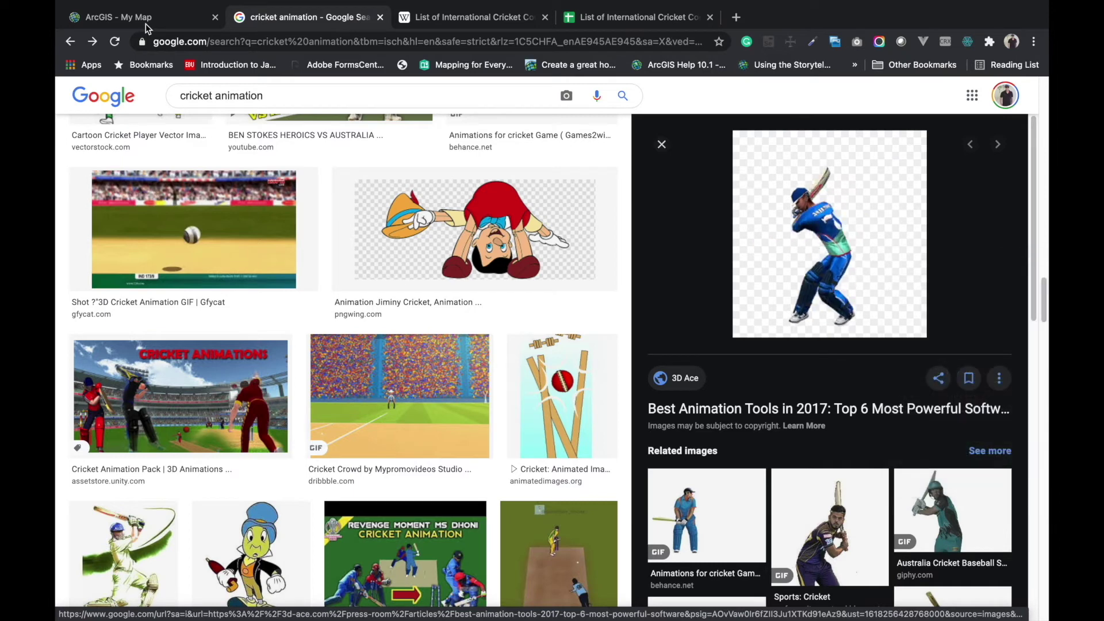
click(145, 22)
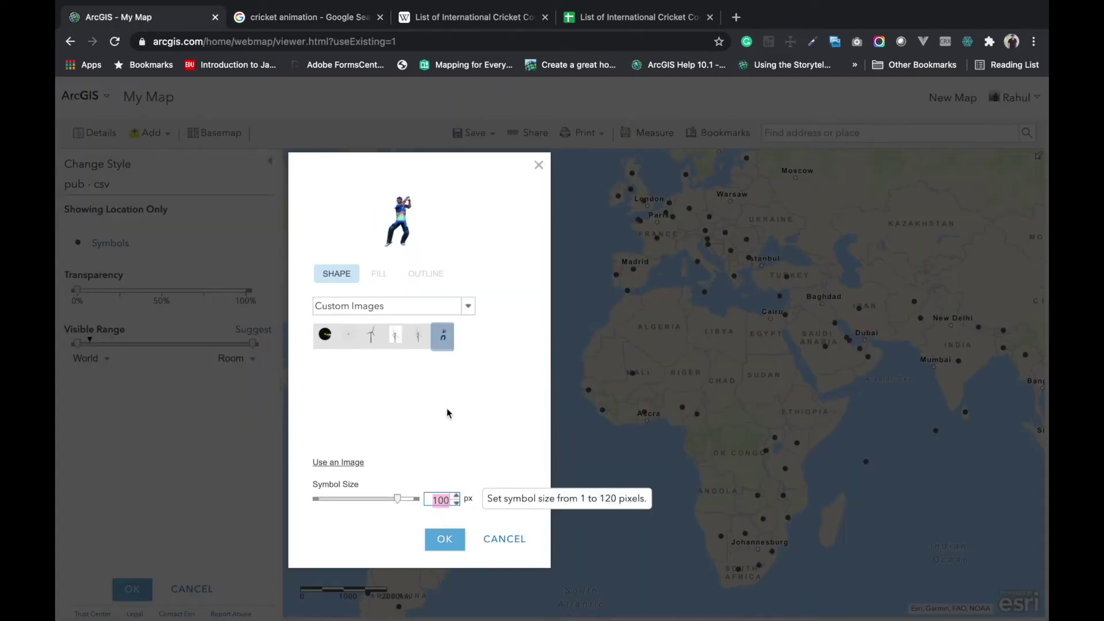
- Paste the cricketer animation address as a custom image and select it at 100 px
click(351, 467)
click(409, 481)
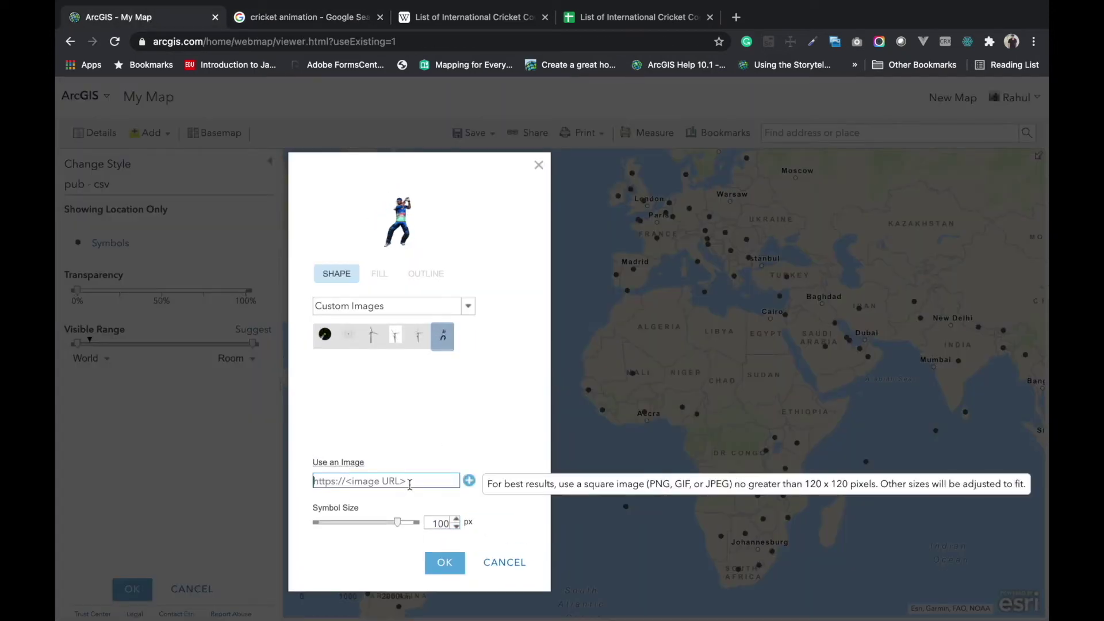
right_click(413, 482)
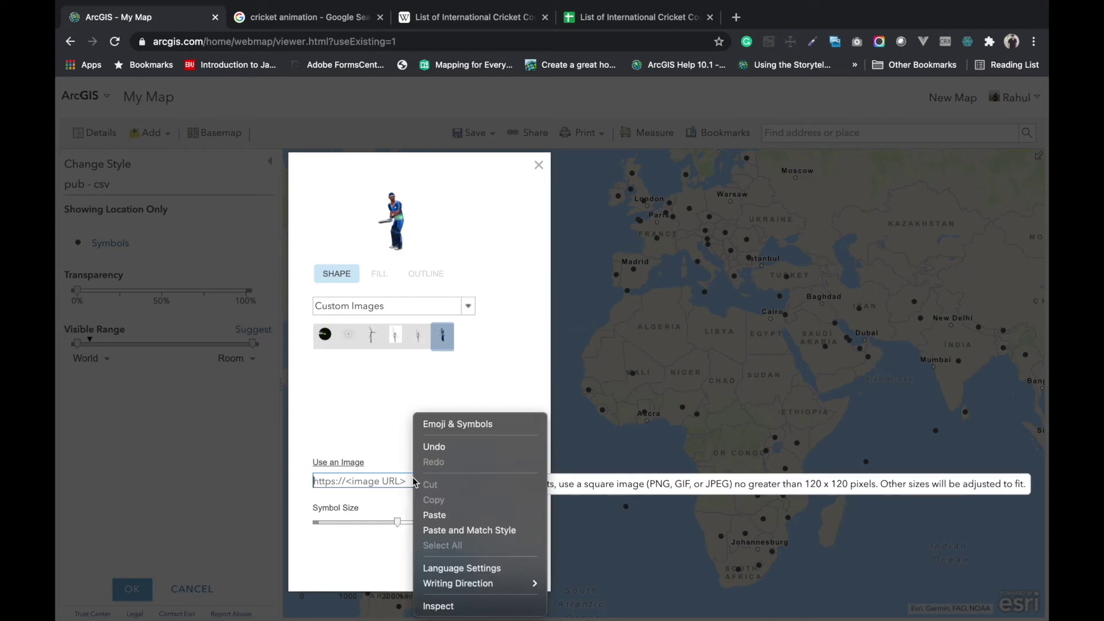
click(443, 515)
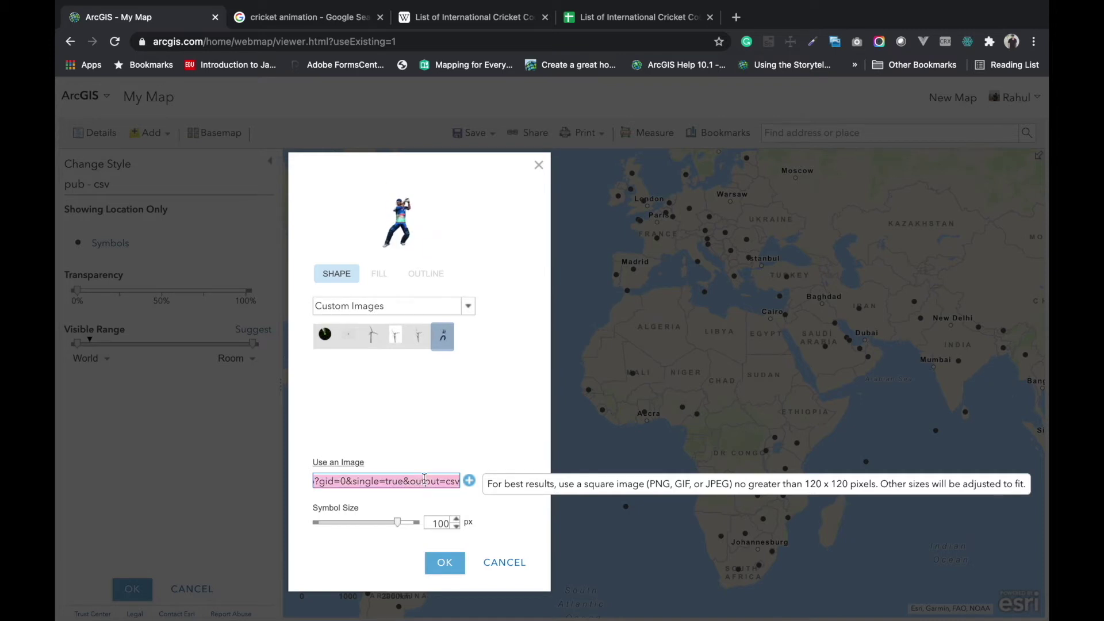
click(446, 344)
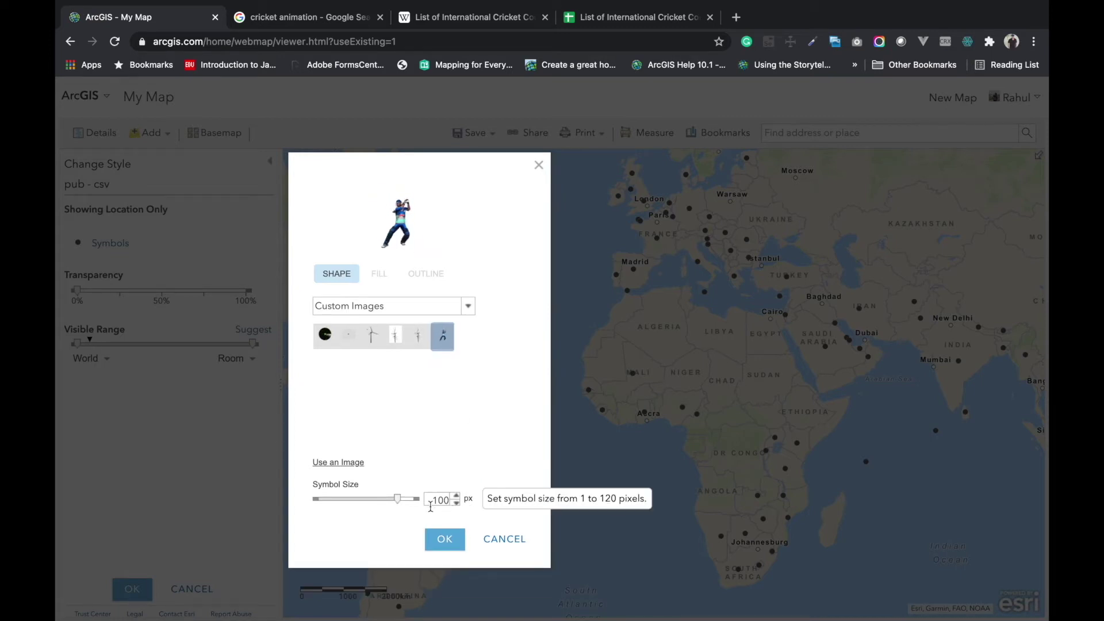
drag(396, 500, 398, 501)
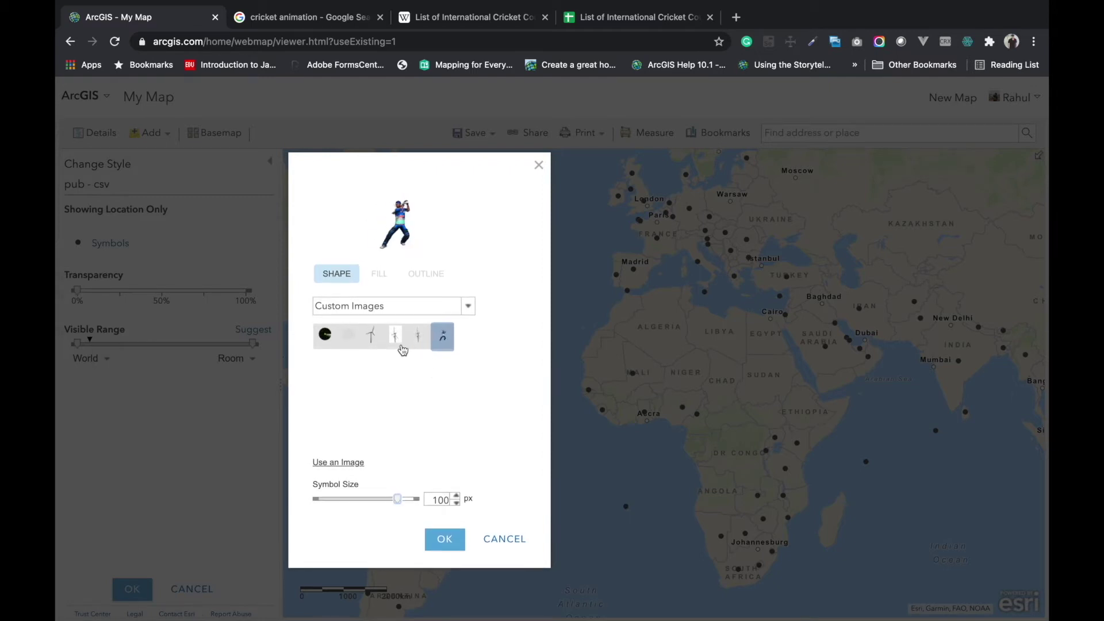
click(467, 309)
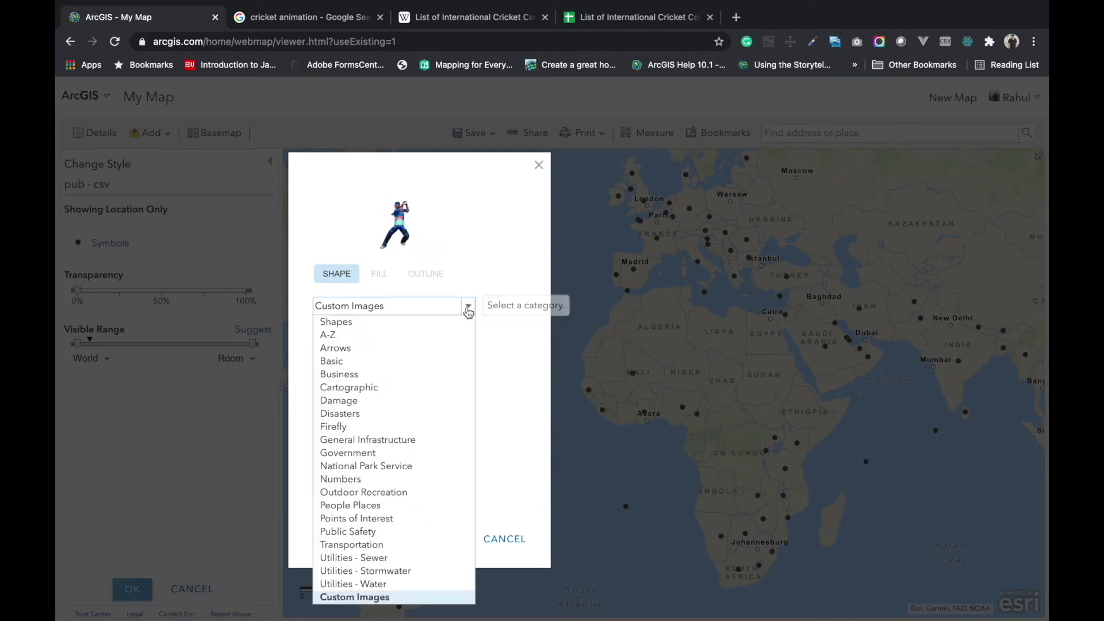
click(469, 310)
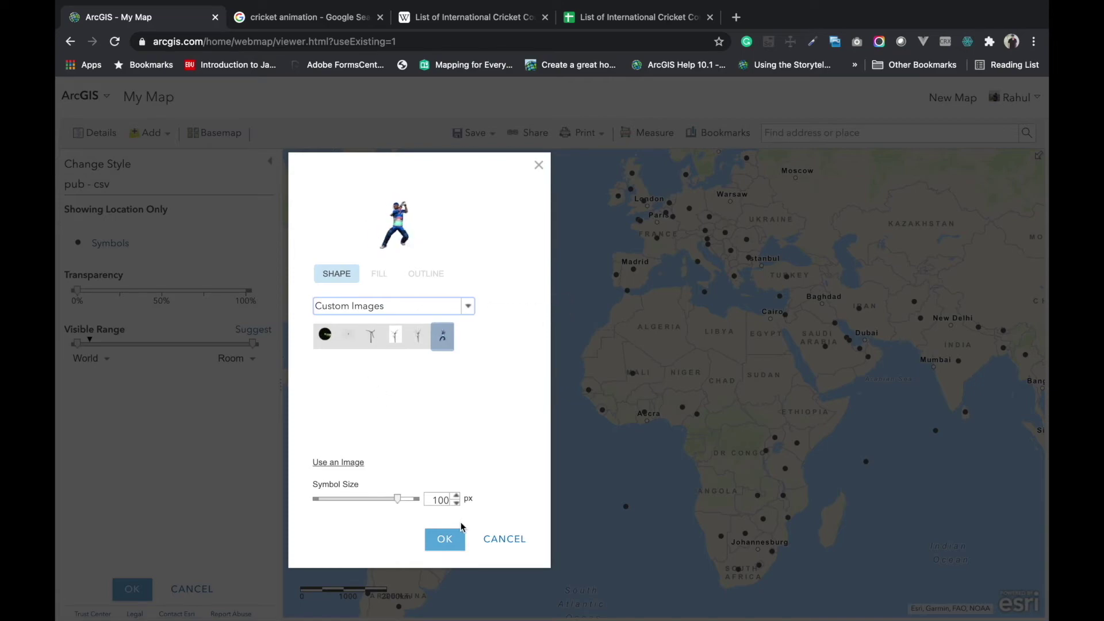
- Apply the cricketer symbol and inspect it across West Africa near Dakar
click(451, 544)
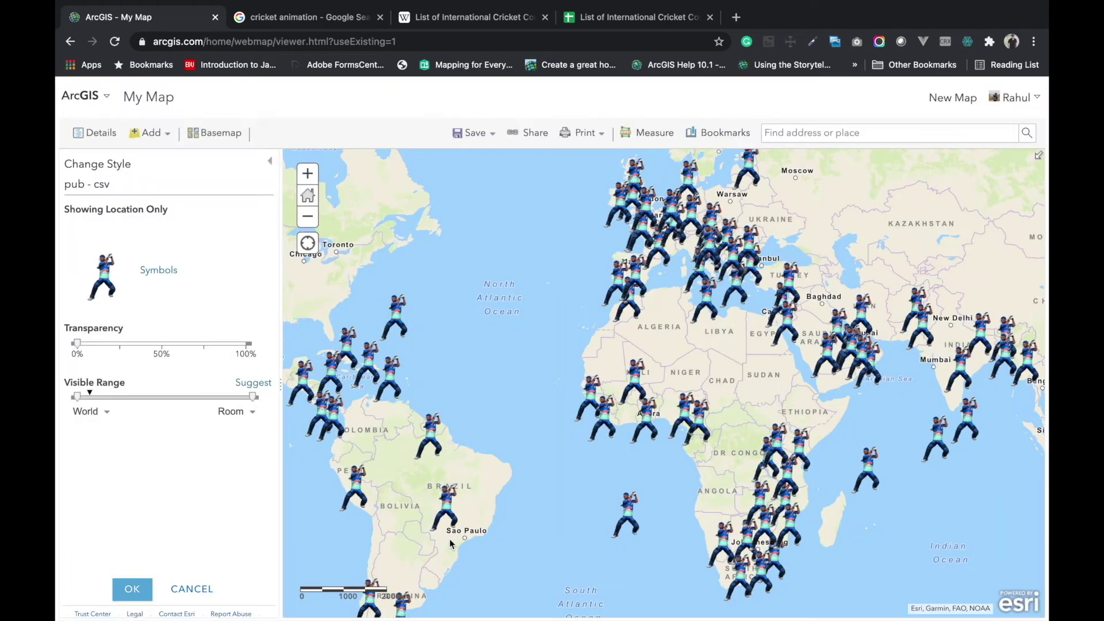
scroll(802, 367, up, 3)
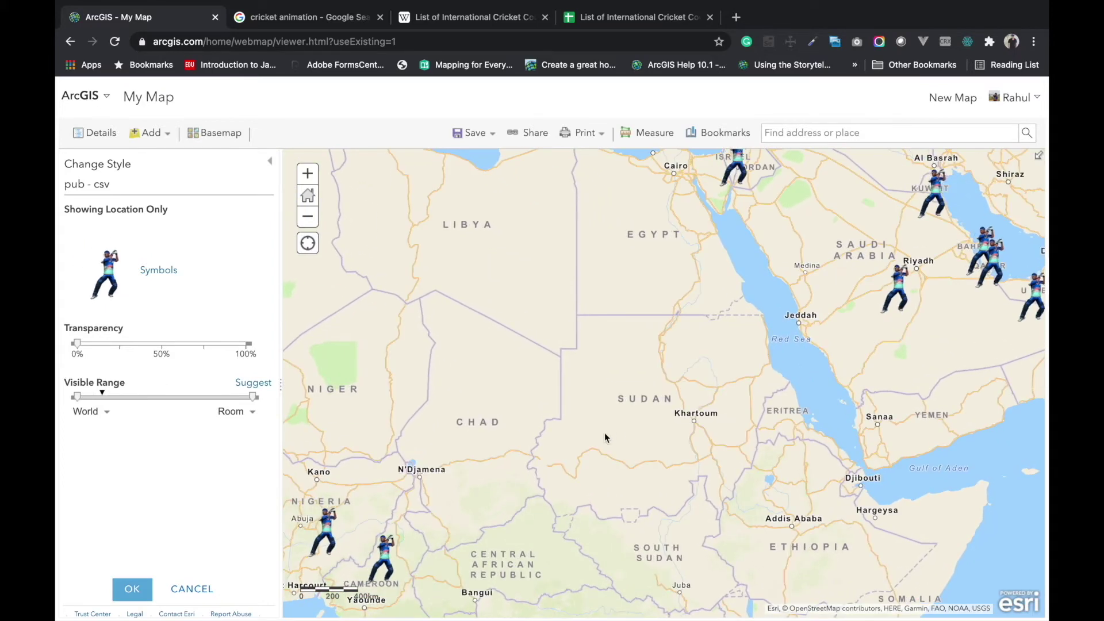
drag(606, 436, 854, 291)
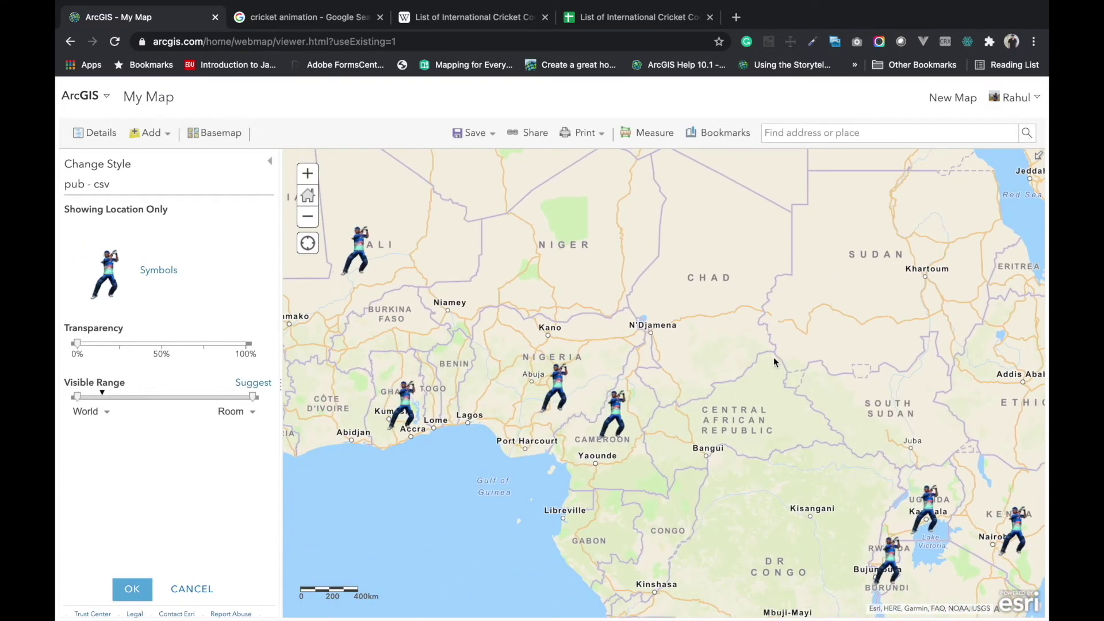
drag(771, 365, 950, 402)
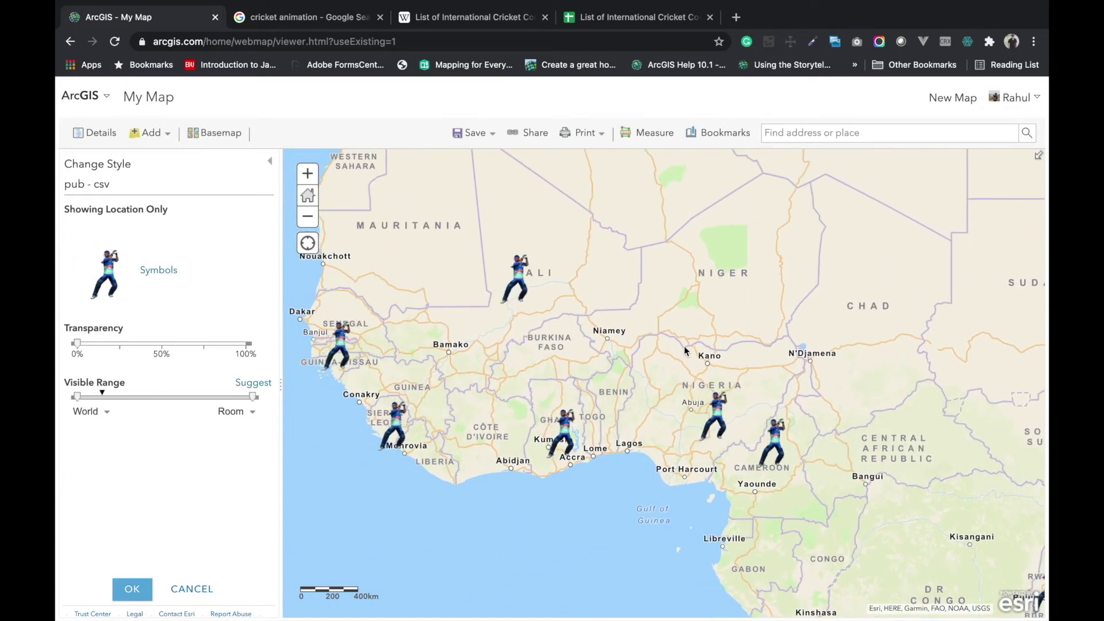
drag(488, 431, 741, 494)
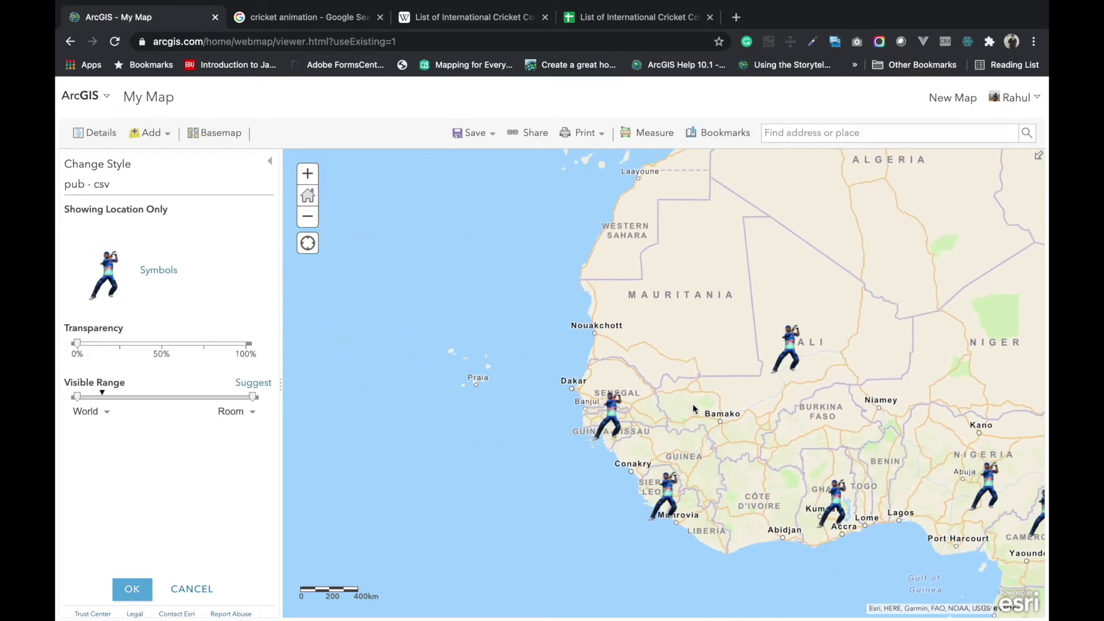
scroll(664, 356, down, 1)
- Check the cricketer symbols across South America, Central America, the Caribbean and North America
drag(658, 343, 822, 299)
drag(755, 389, 831, 266)
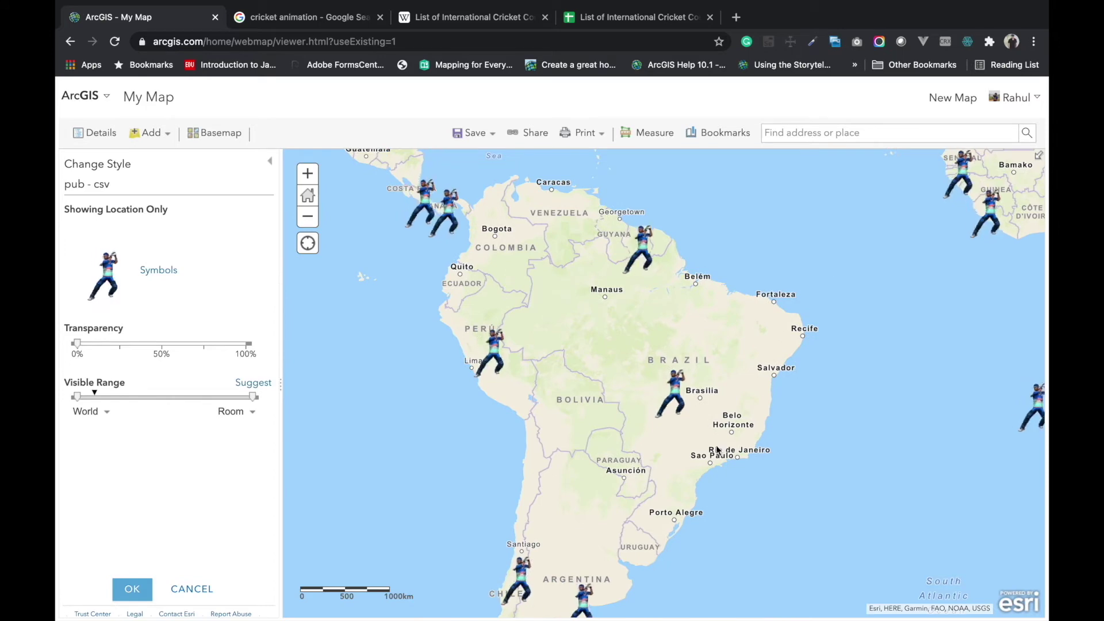
drag(657, 541, 724, 439)
scroll(661, 498, up, 1)
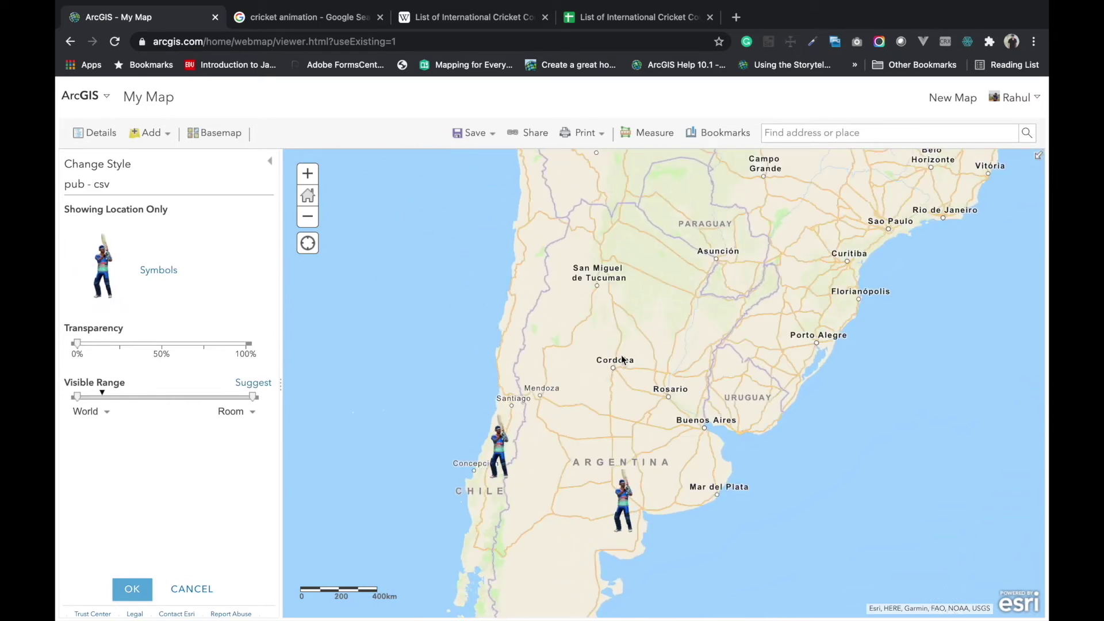
drag(623, 359, 611, 510)
drag(597, 337, 646, 493)
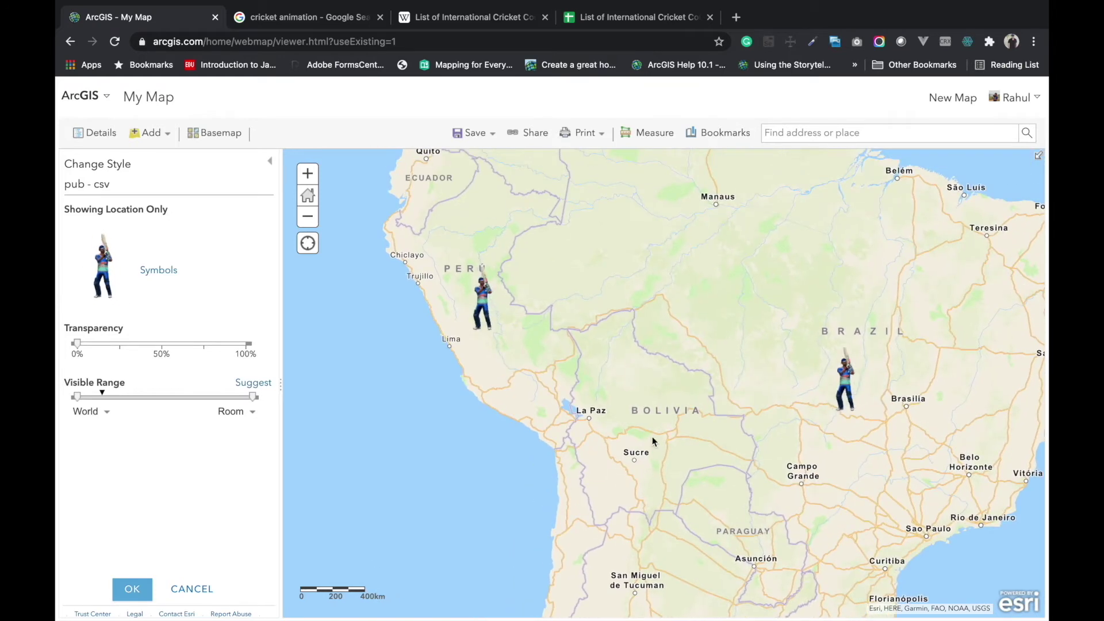
drag(652, 430, 709, 521)
drag(689, 385, 628, 525)
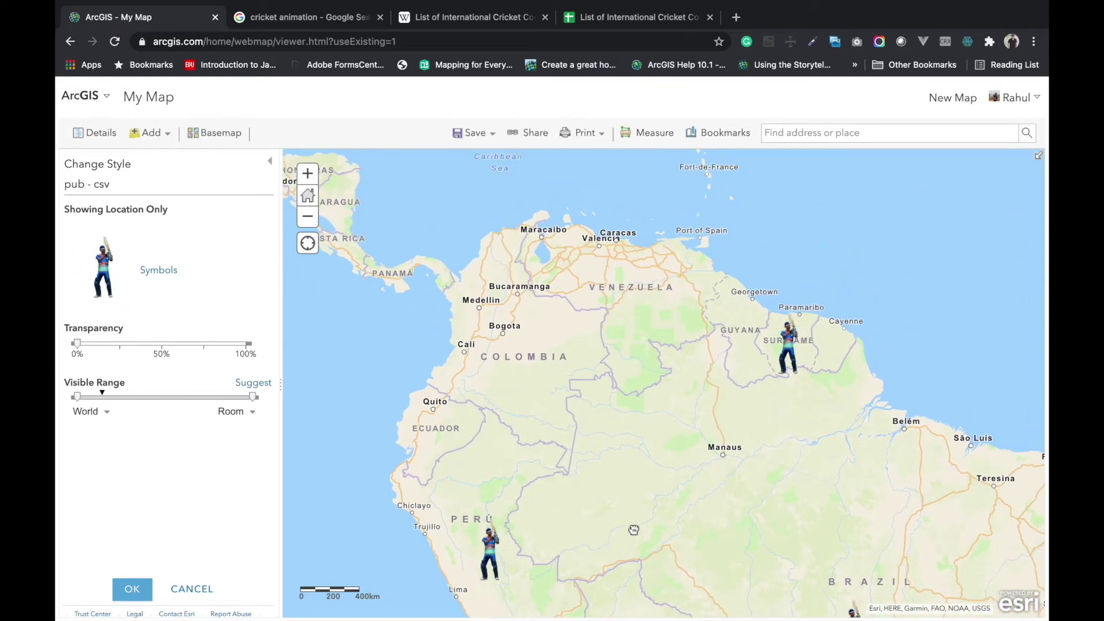
drag(512, 412, 677, 503)
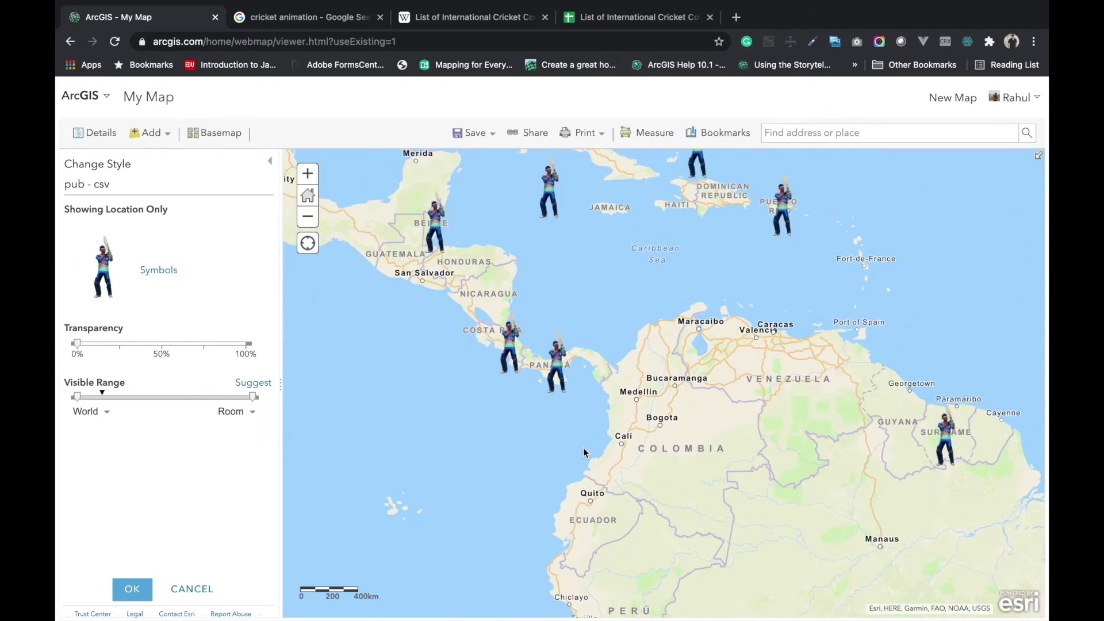
drag(684, 309, 643, 430)
scroll(643, 430, down, 1)
drag(704, 317, 640, 471)
scroll(658, 444, down, 1)
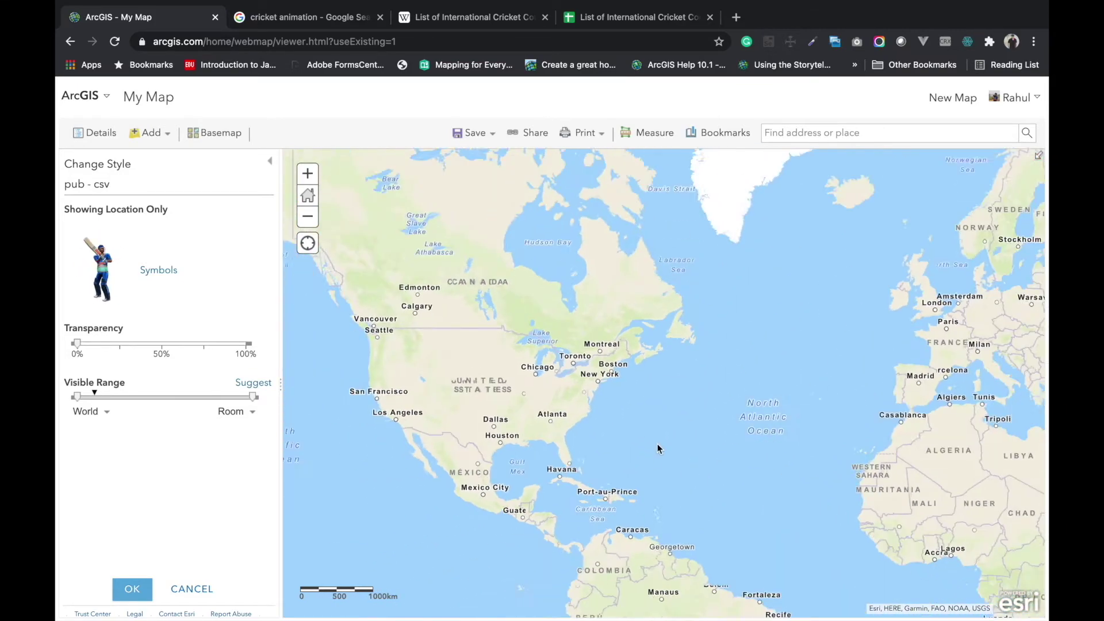
- Check the symbols over Spain, France, the UK and Germany, then reopen the symbol settings
drag(920, 388, 720, 362)
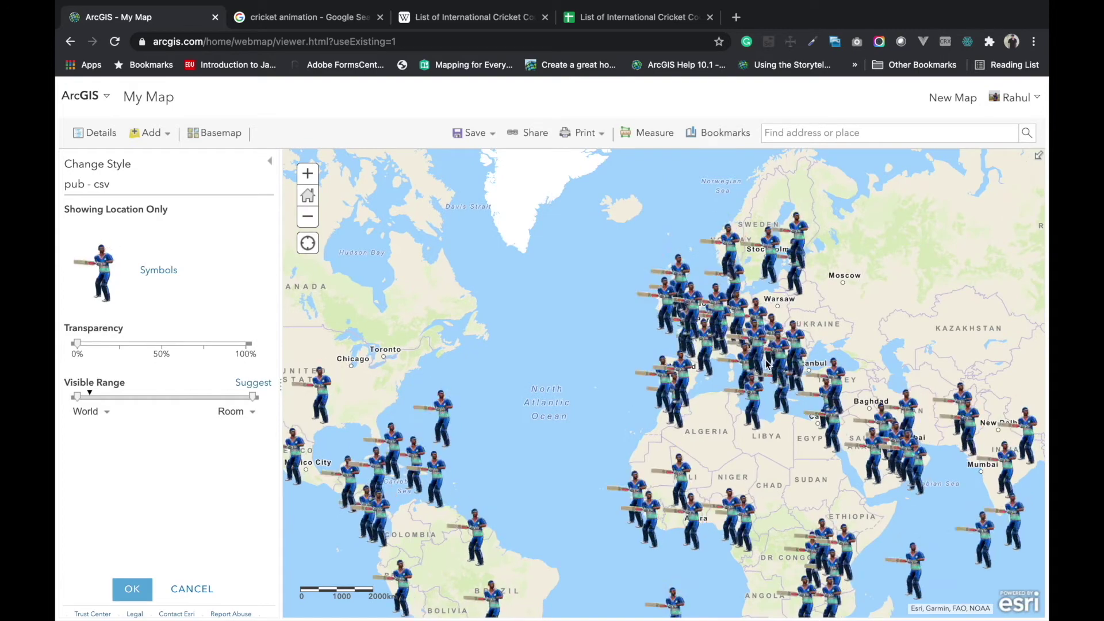
scroll(720, 363, up, 2)
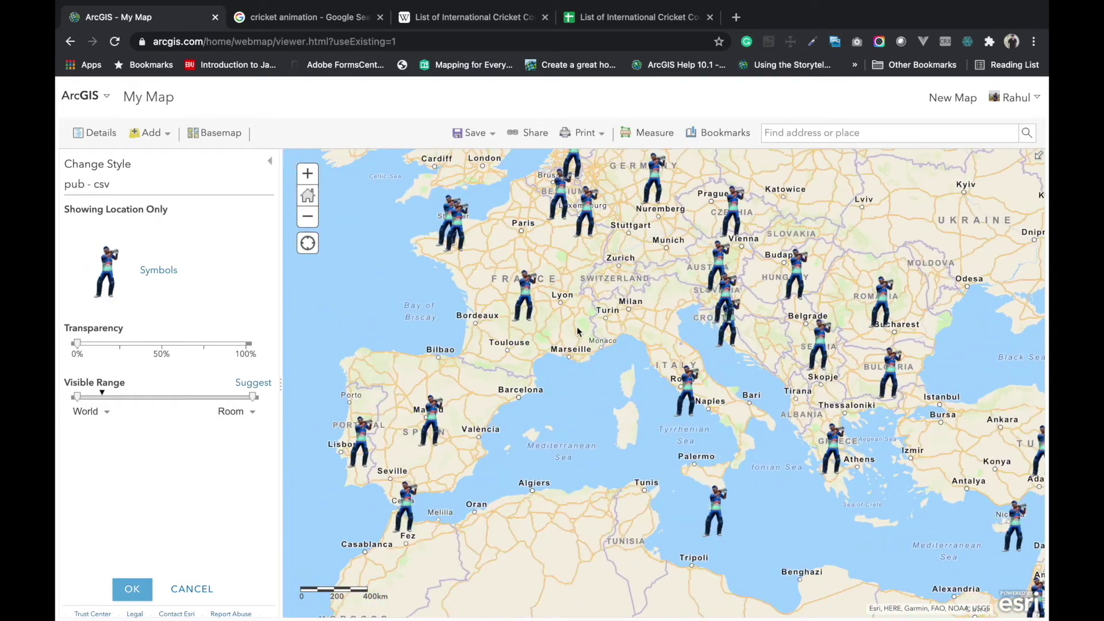
drag(494, 392, 651, 387)
drag(583, 149, 664, 376)
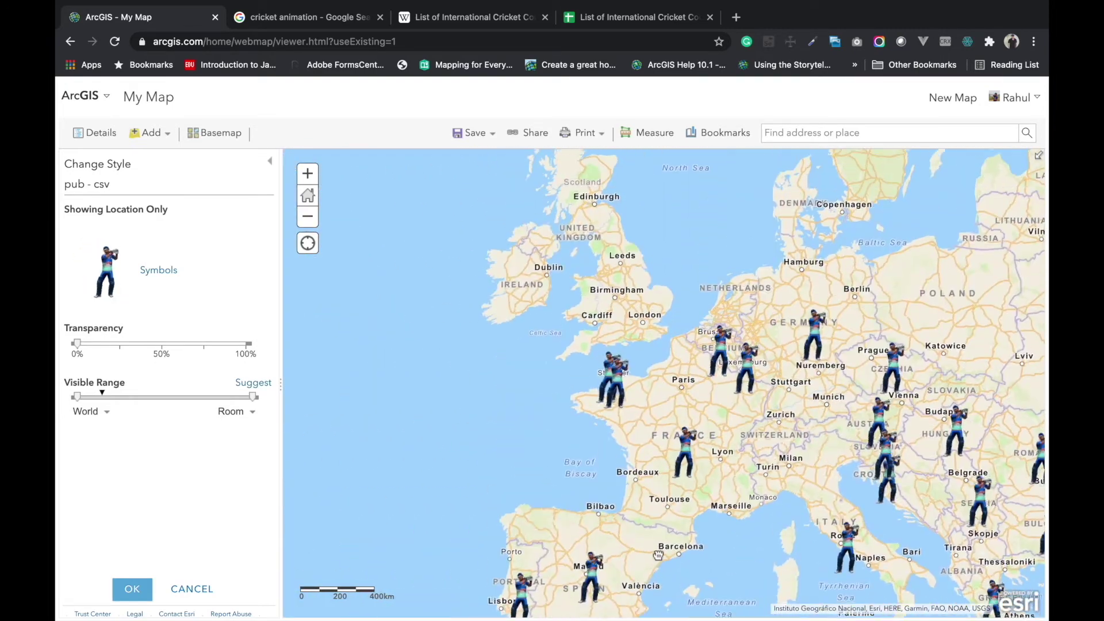
scroll(664, 377, up, 1)
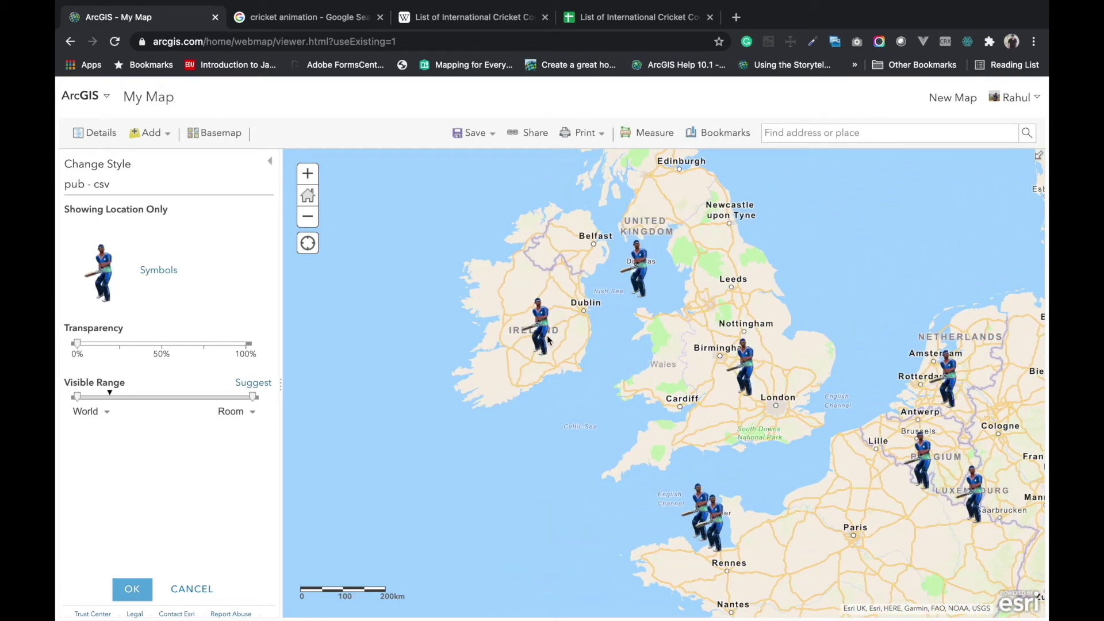
click(113, 281)
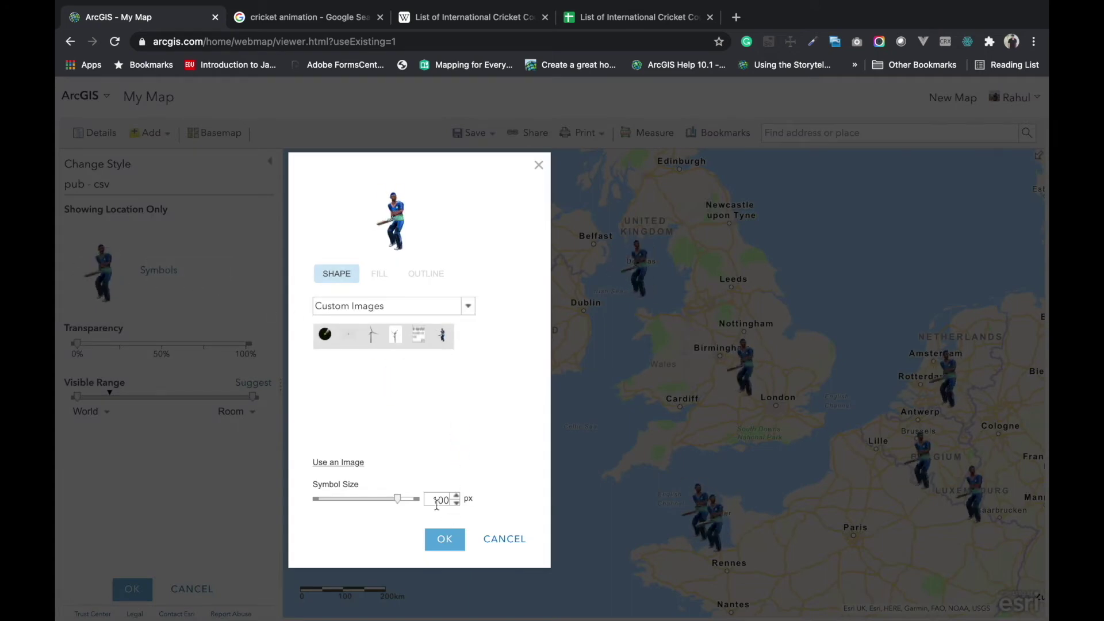
- Change the symbol size to 80 px and pan the map to France
double_click(438, 500)
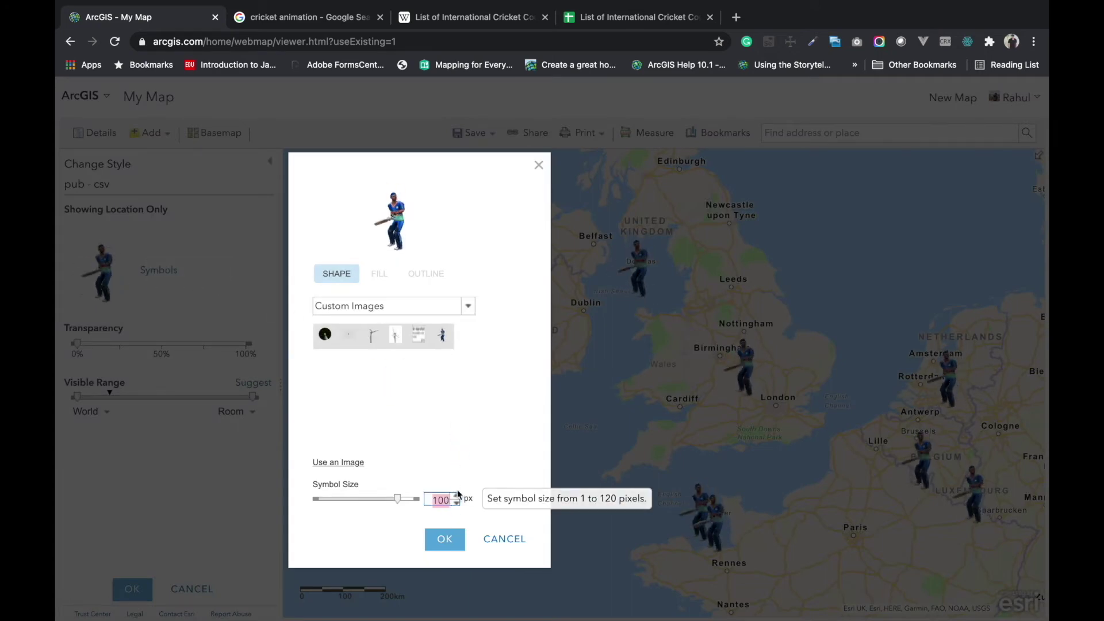
text(80)
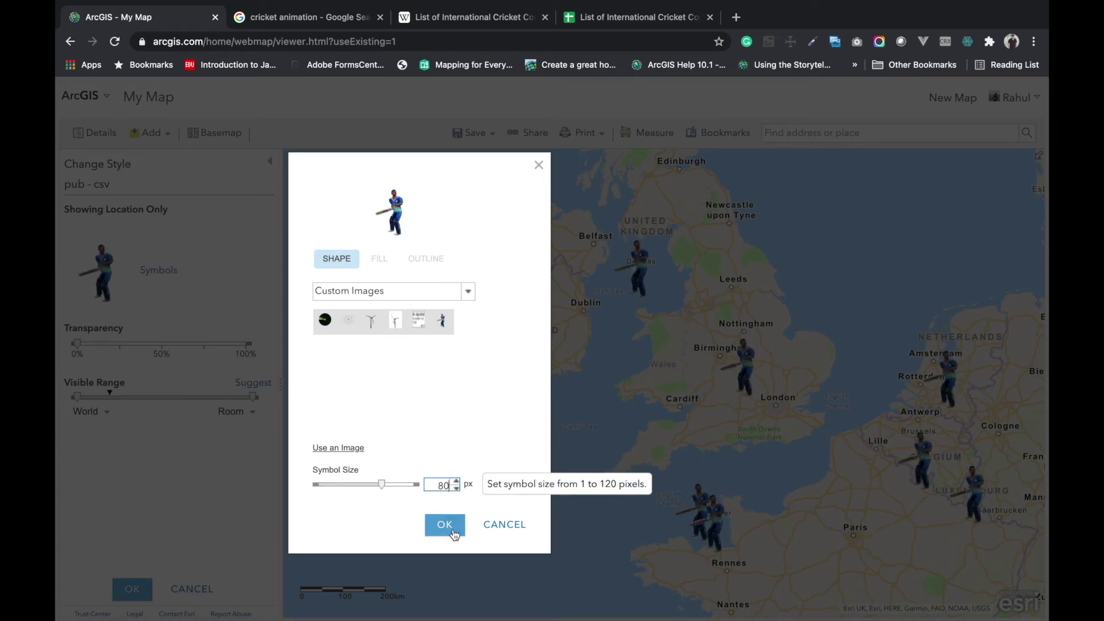
click(445, 525)
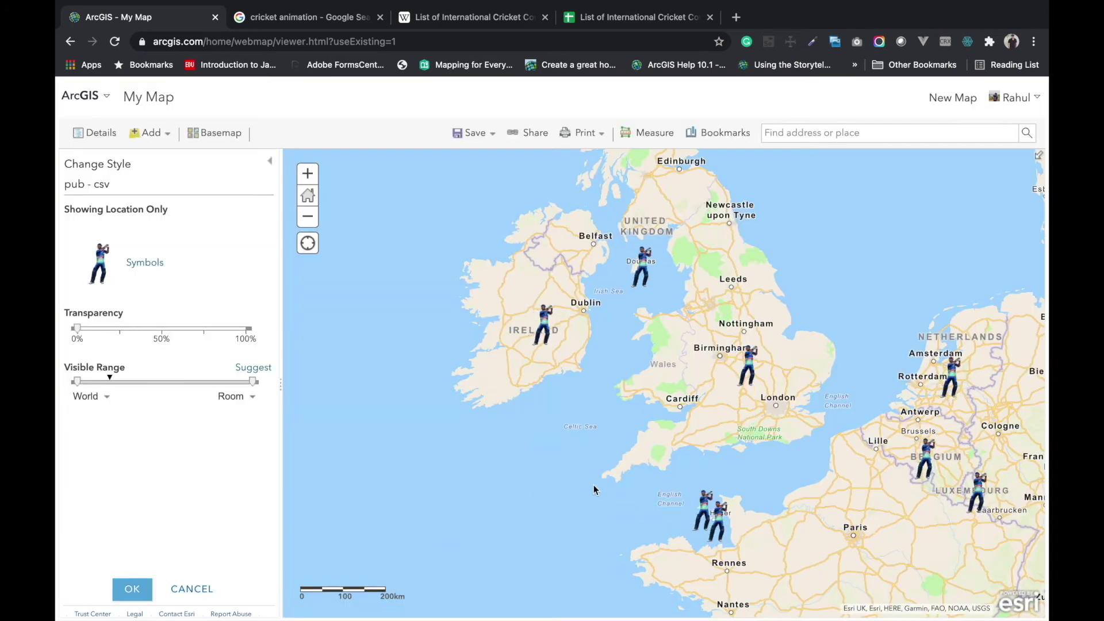
drag(755, 475, 613, 367)
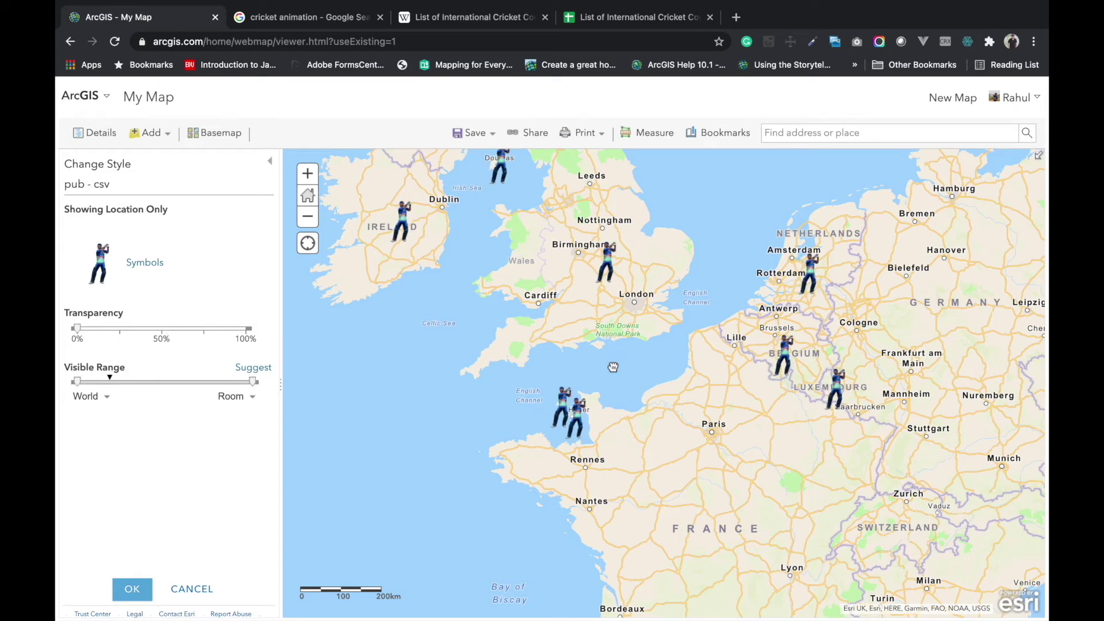
drag(751, 442, 697, 416)
click(668, 558)
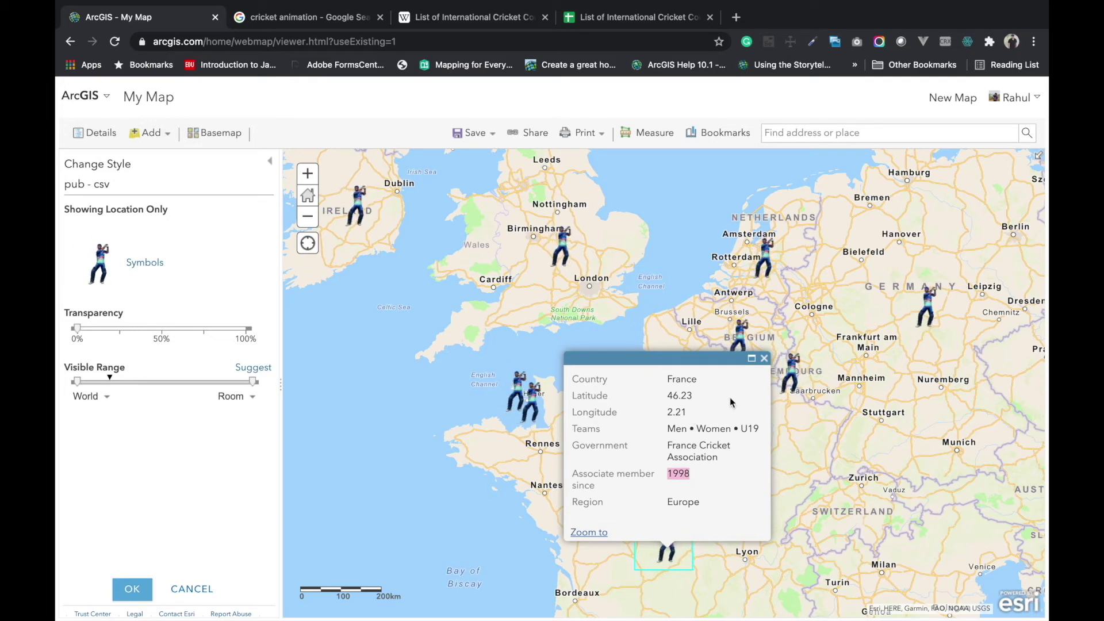
click(764, 359)
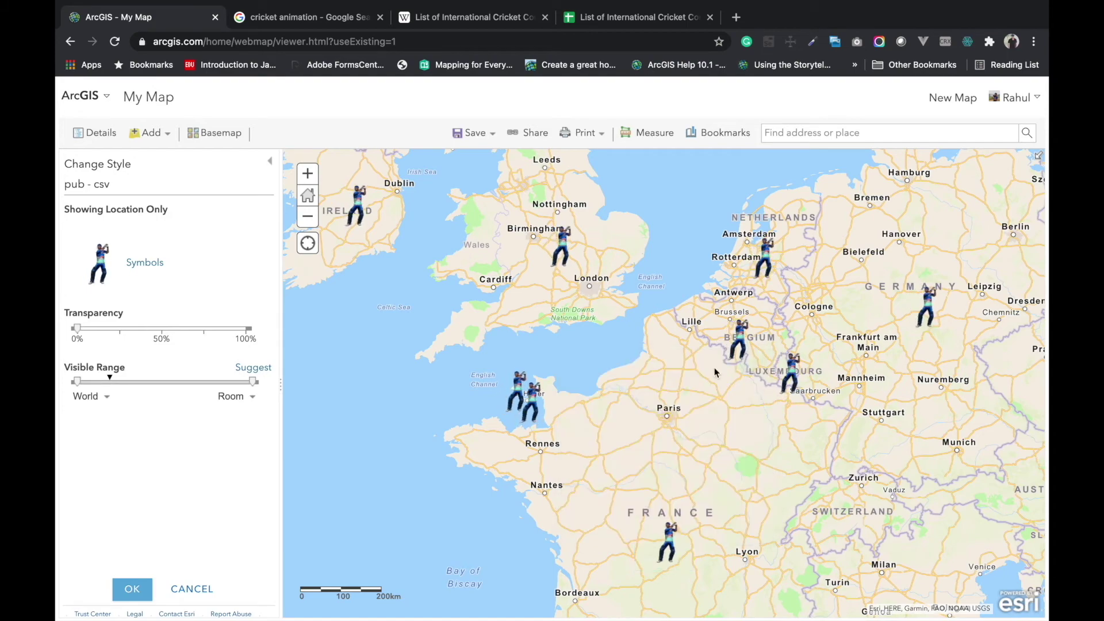
key(Up)
key(Up)
key(Up)
key(Up)
key(Down)
key(Right)
key(minus)
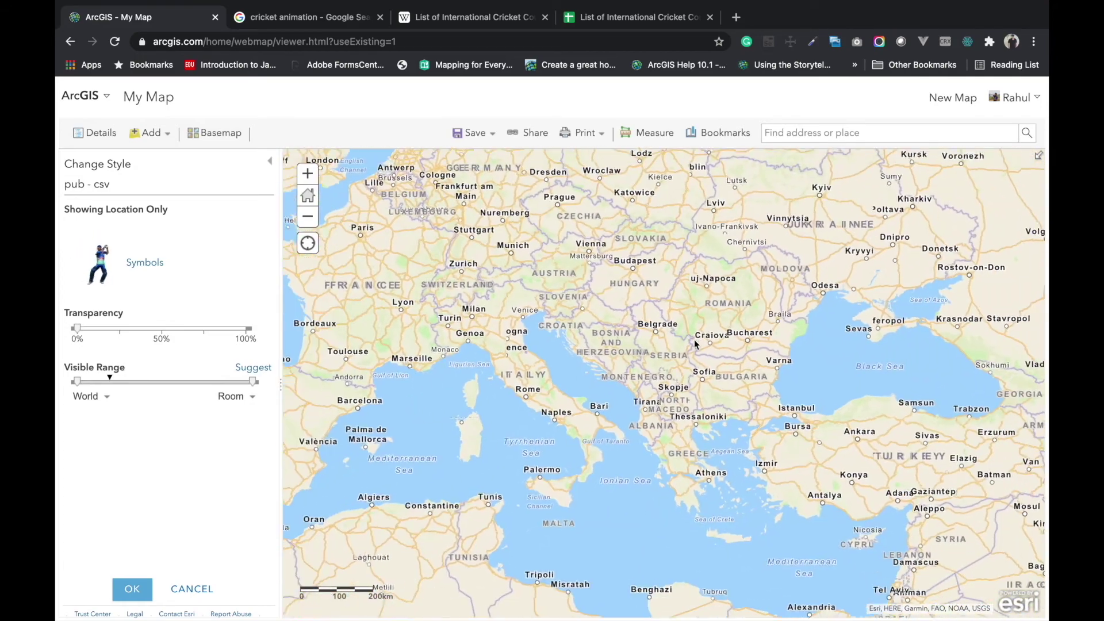
key(Down)
key(Right)
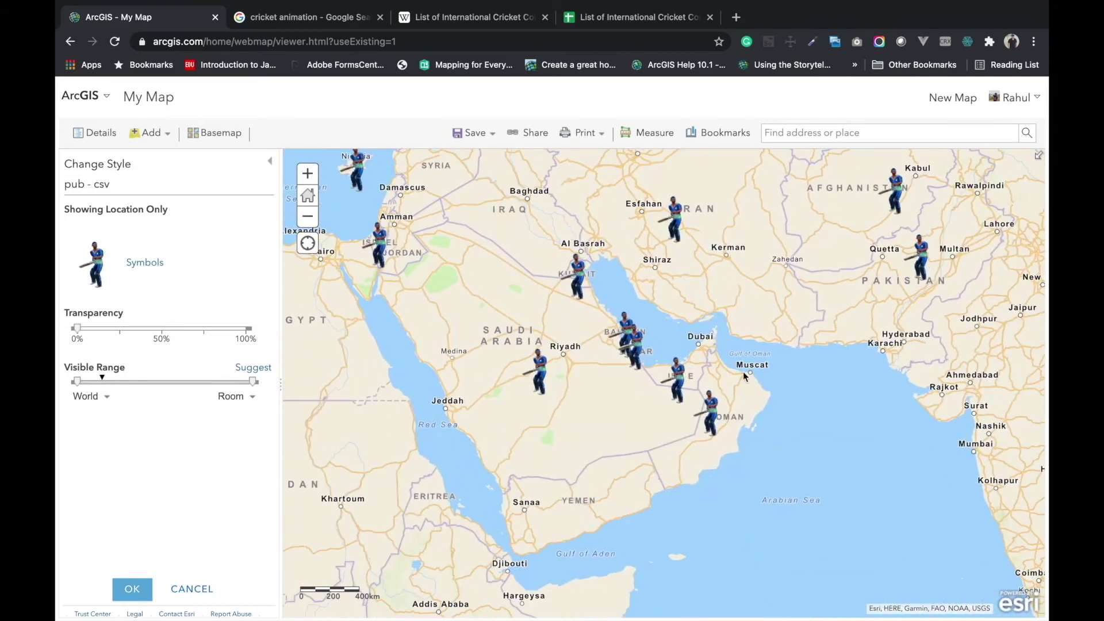
key(Right)
key(Right)
key(Down)
key(Up)
key(Right)
key(Up)
key(Up)
key(Right)
key(Right)
key(Down)
key(Down)
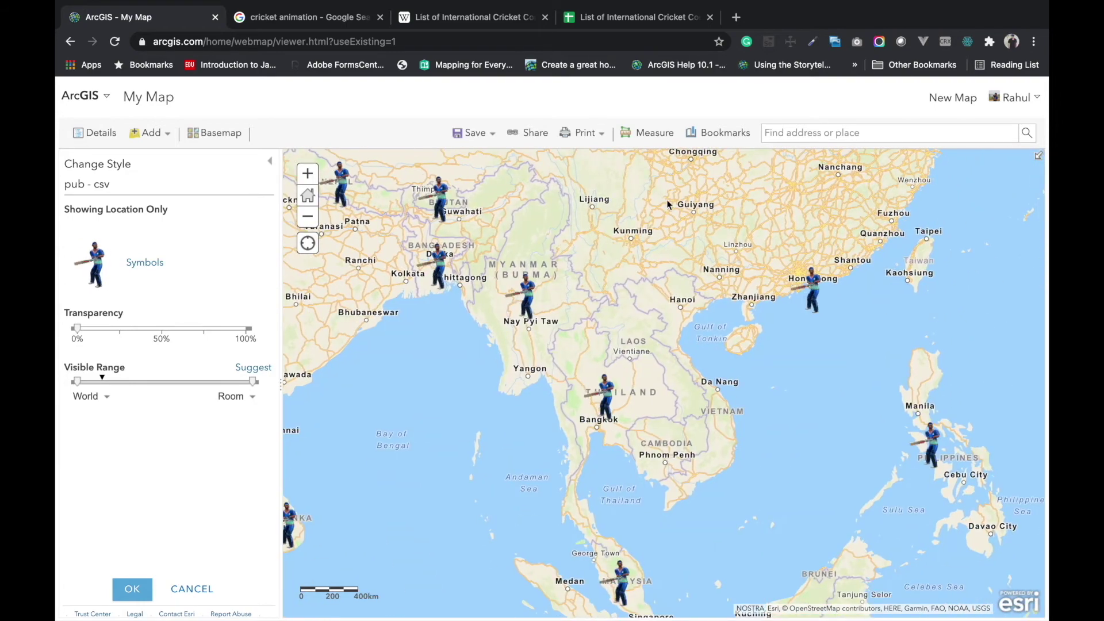
key(Down)
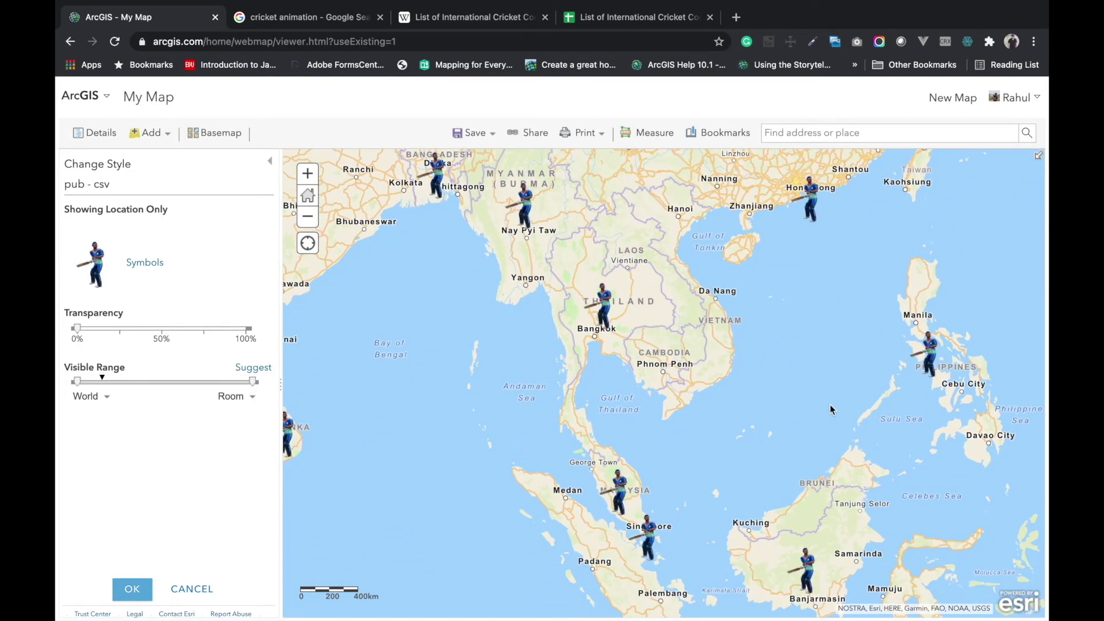
drag(830, 410, 810, 289)
drag(799, 445, 792, 308)
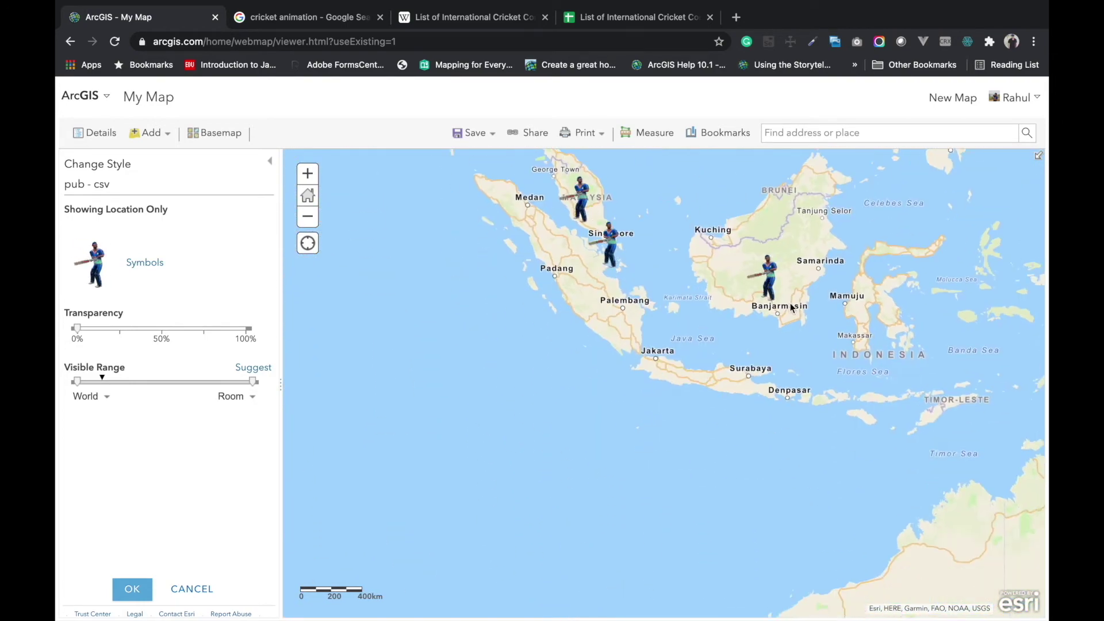
scroll(790, 301, down, 4)
scroll(731, 314, up, 3)
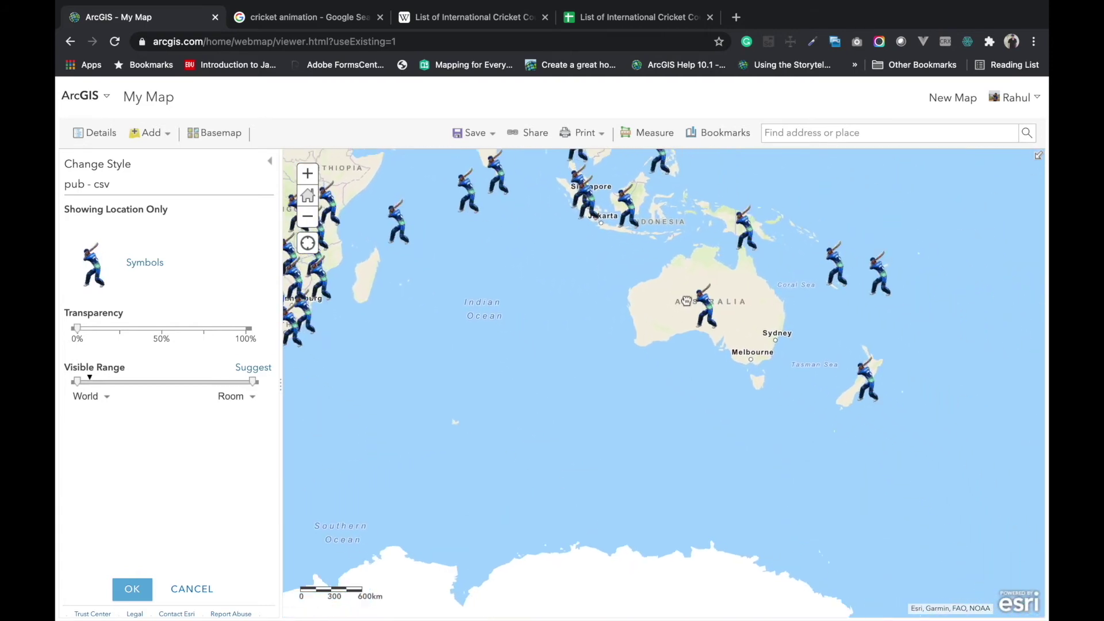
scroll(731, 314, up, 1)
drag(744, 310, 602, 373)
drag(829, 289, 664, 299)
click(837, 313)
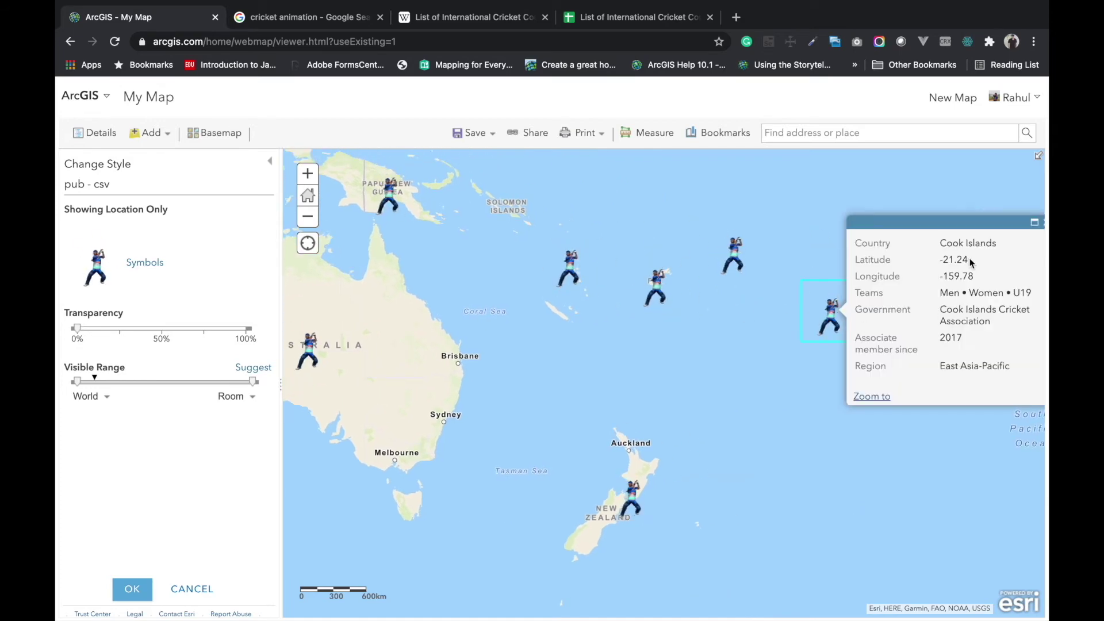
scroll(980, 338, down, 3)
scroll(690, 270, up, 4)
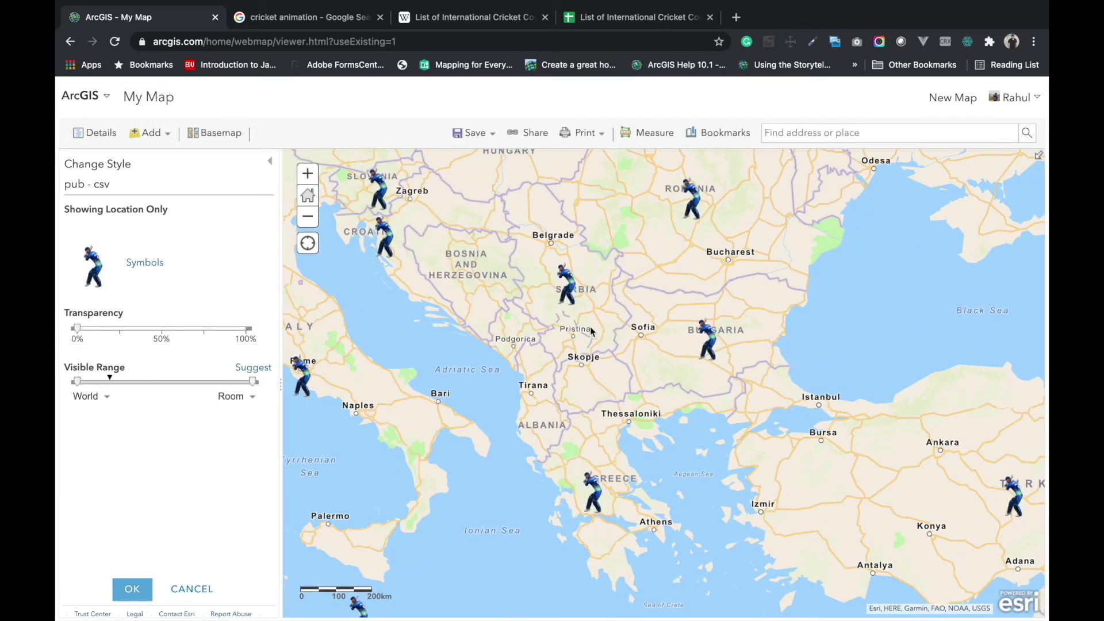
drag(572, 292, 887, 382)
drag(517, 288, 719, 345)
drag(553, 226, 842, 545)
drag(779, 437, 819, 486)
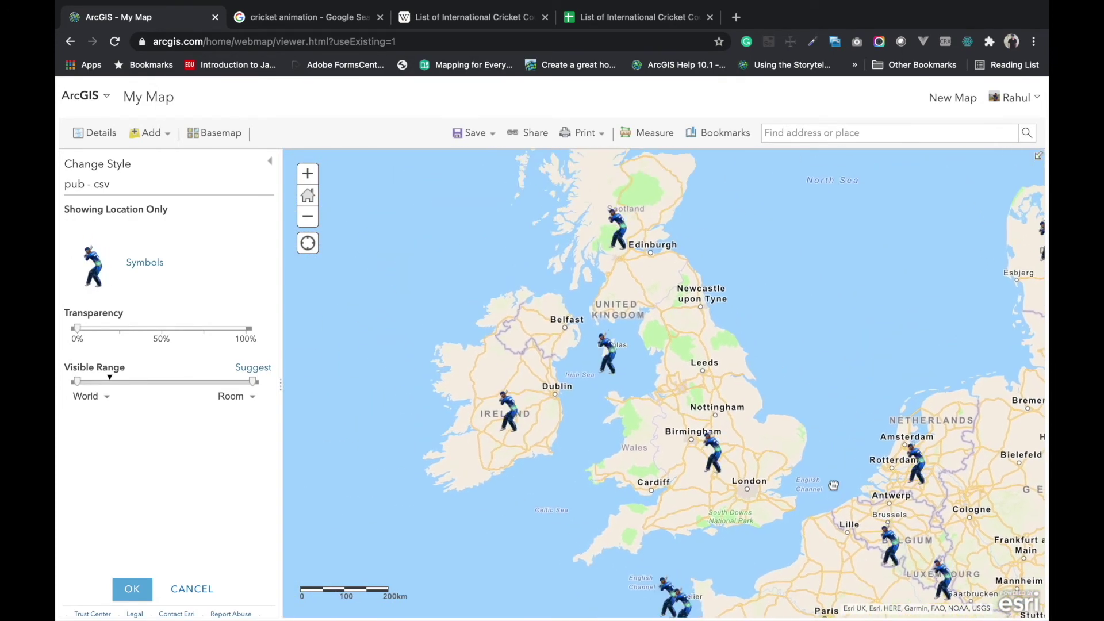
drag(833, 486, 825, 487)
drag(775, 407, 772, 389)
click(711, 441)
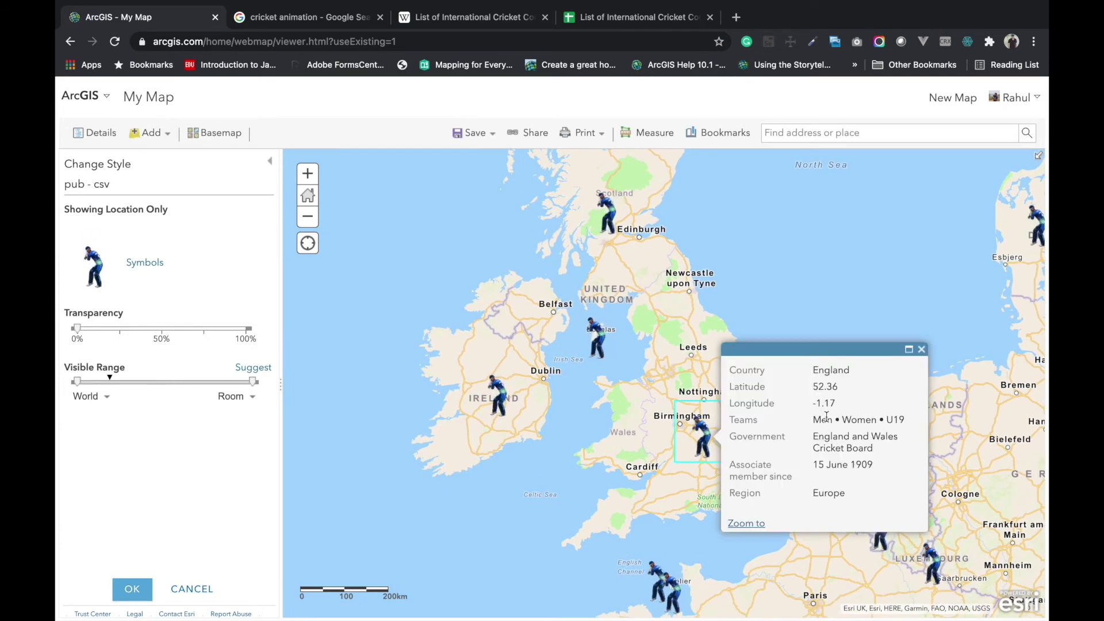
click(922, 350)
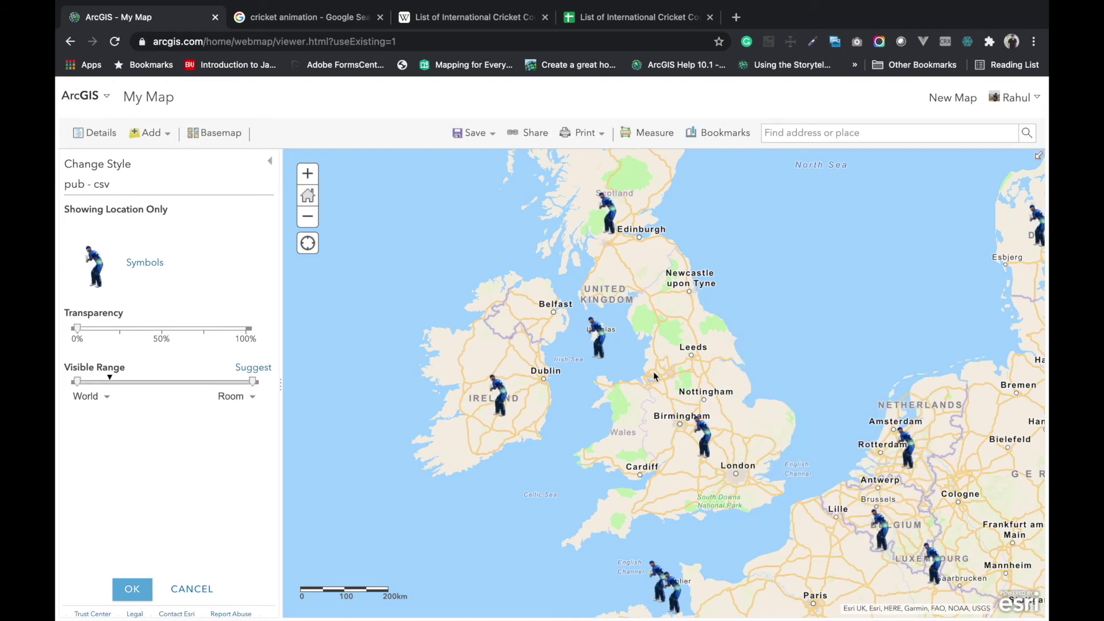
drag(654, 377, 528, 352)
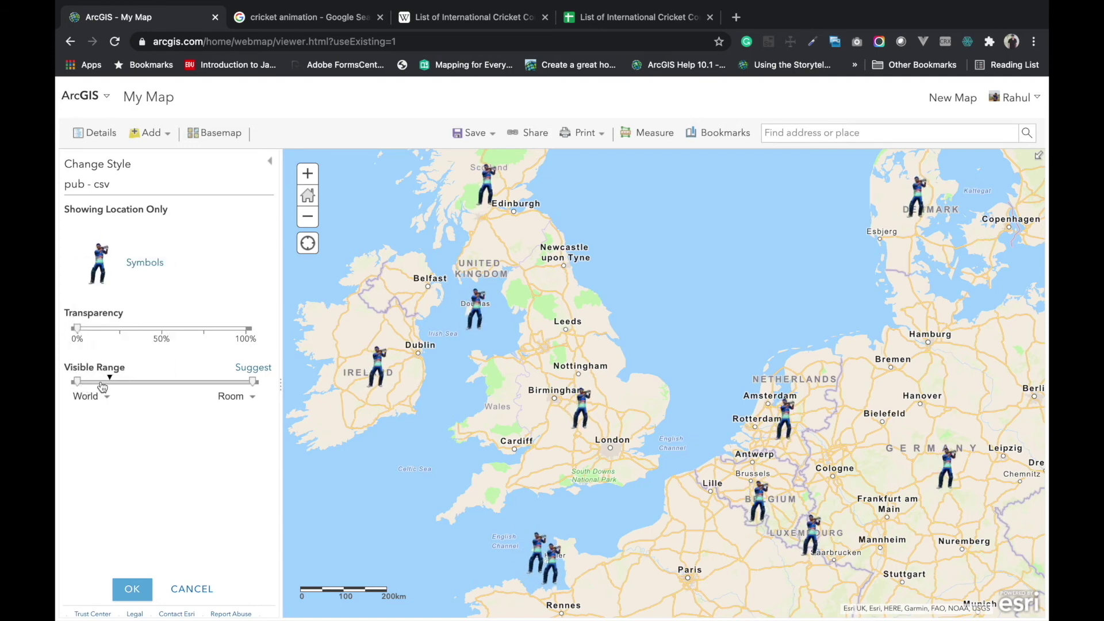
- Limit the pub - csv layer's visible range to Continent through Room so symbols hide at world scale
drag(88, 387, 111, 387)
scroll(733, 415, down, 3)
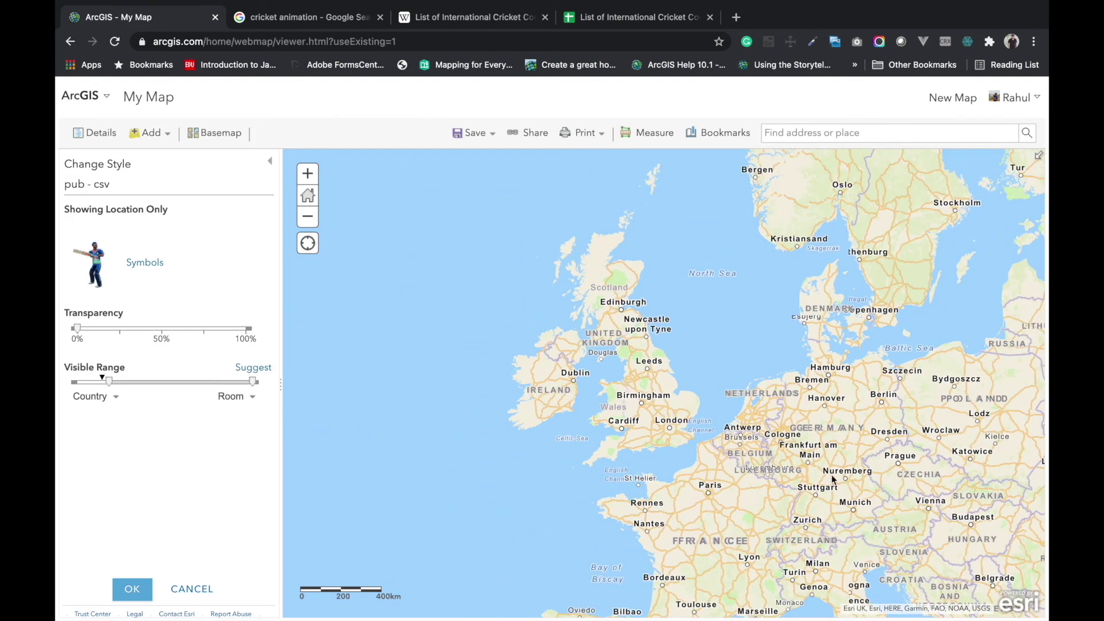
scroll(708, 385, down, 4)
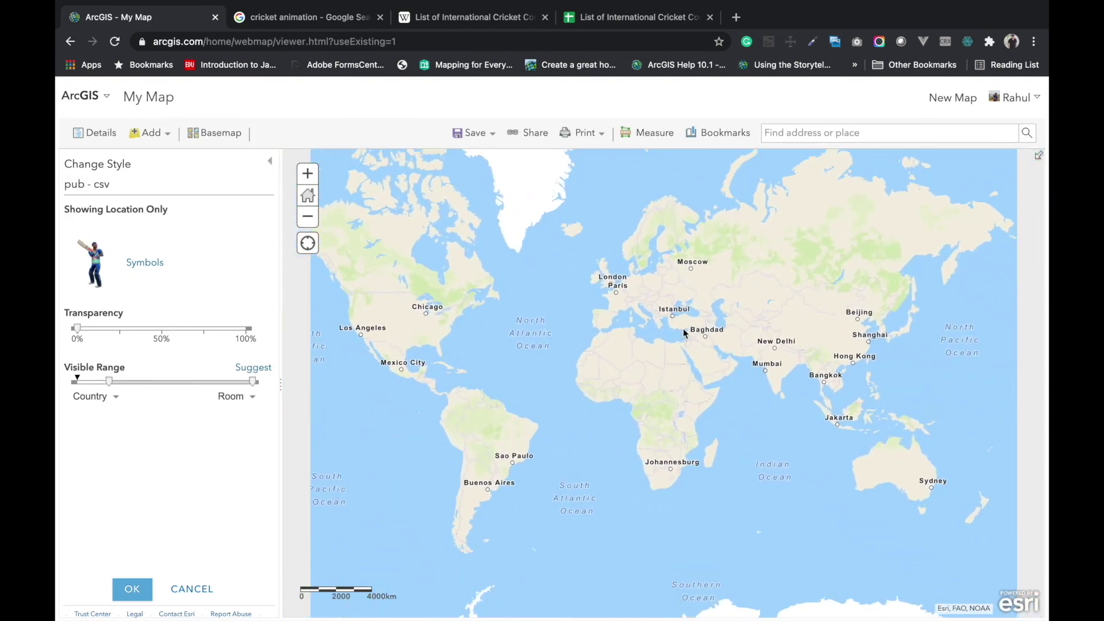
scroll(681, 331, up, 1)
scroll(687, 333, up, 1)
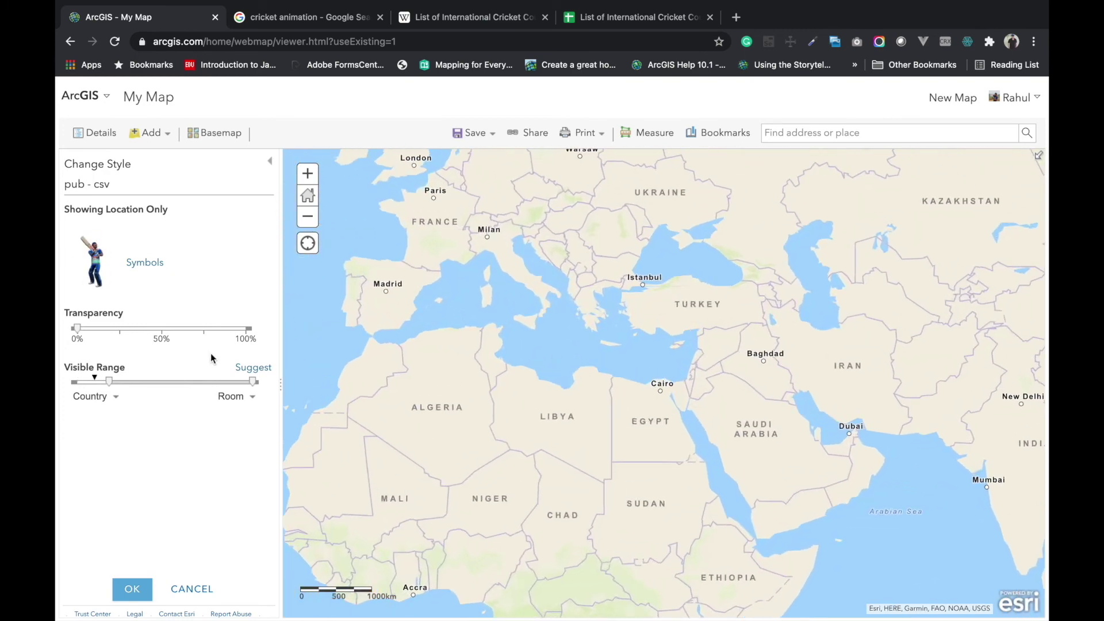
drag(108, 382, 96, 385)
- Zoom in and pan toward Europe, the UK, France and Iberia to check the cricketer symbols appear
scroll(495, 389, down, 1)
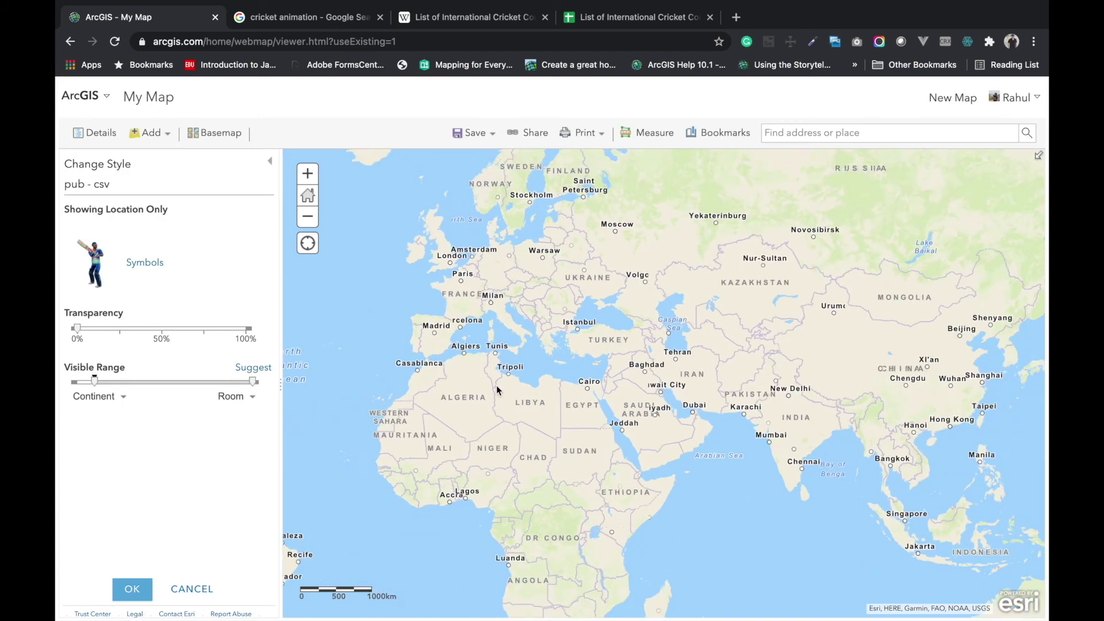
scroll(568, 411, up, 1)
scroll(568, 409, up, 1)
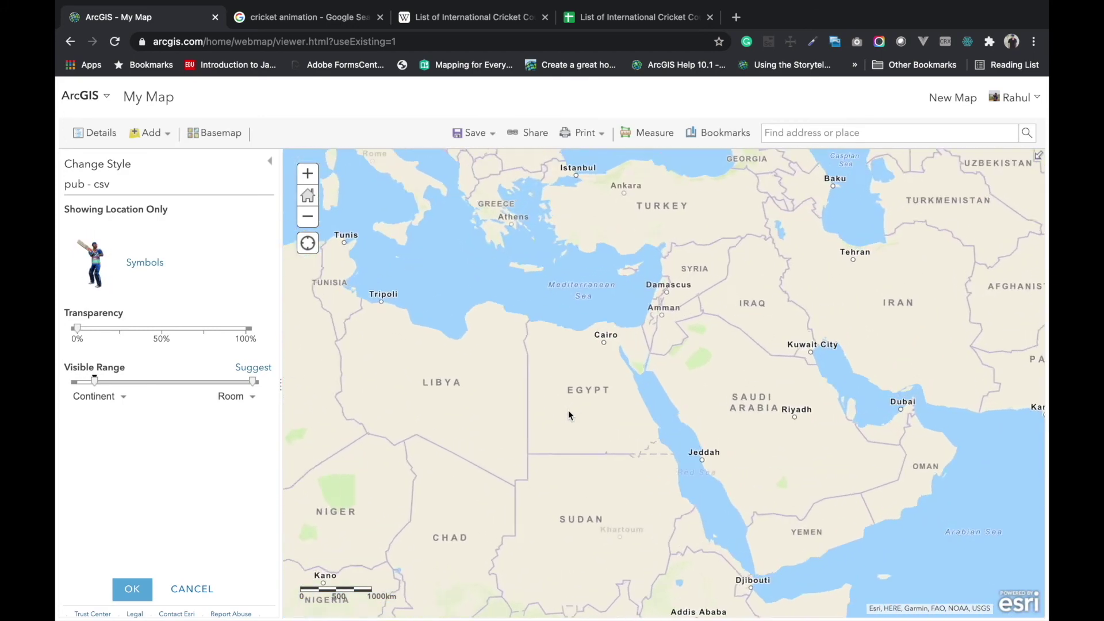
drag(589, 407, 822, 487)
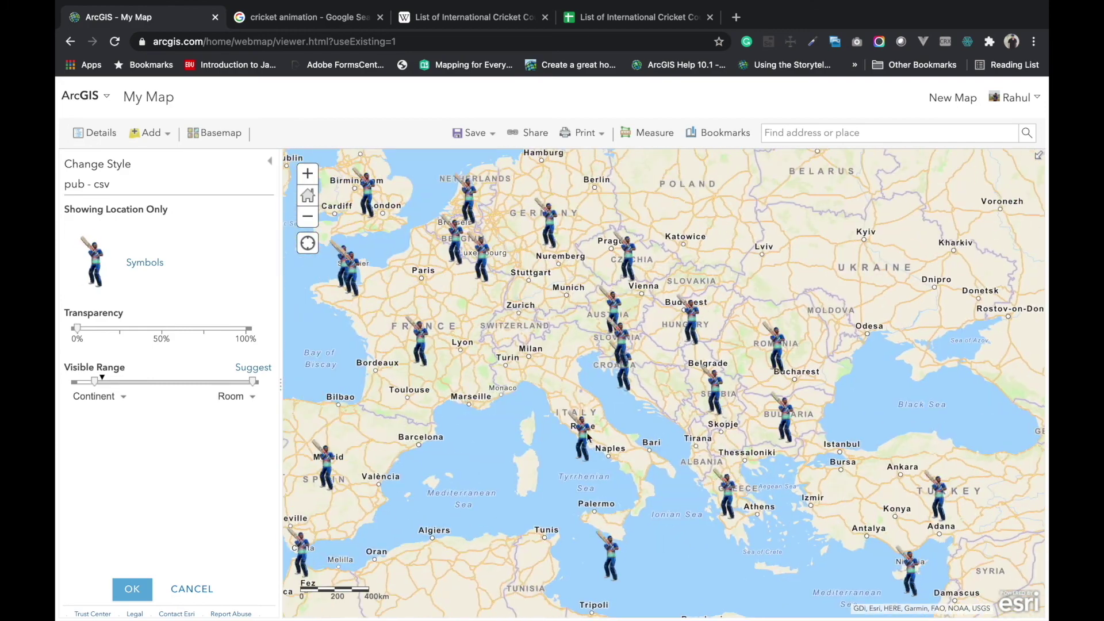
drag(506, 426, 701, 464)
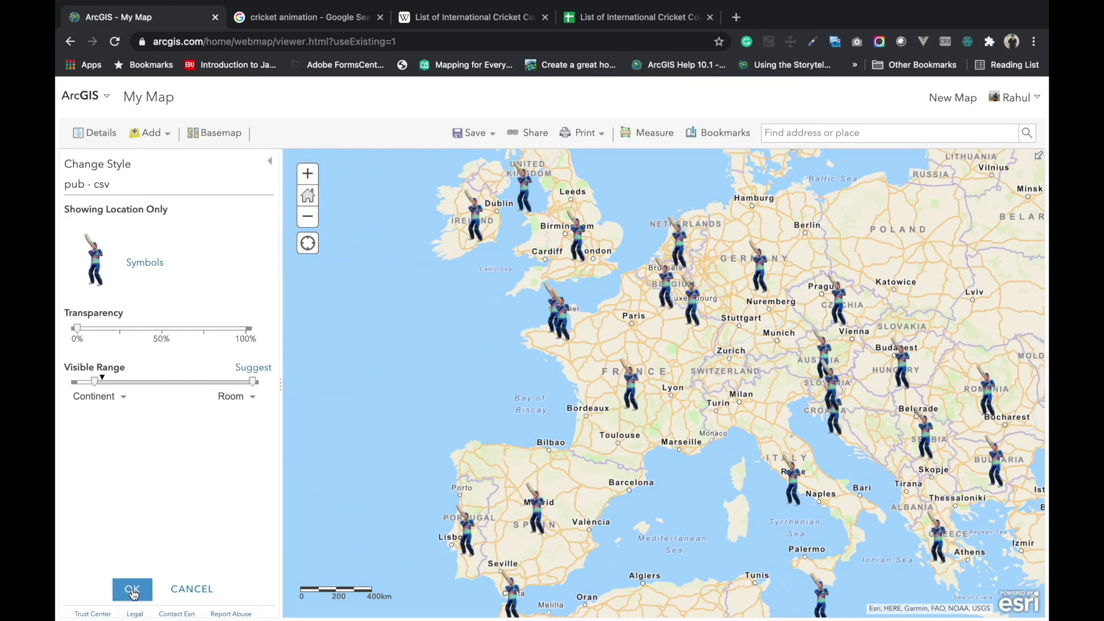
- Apply the cricketer symbol style and visible range, then return to the map contents listing pub
click(131, 592)
click(130, 585)
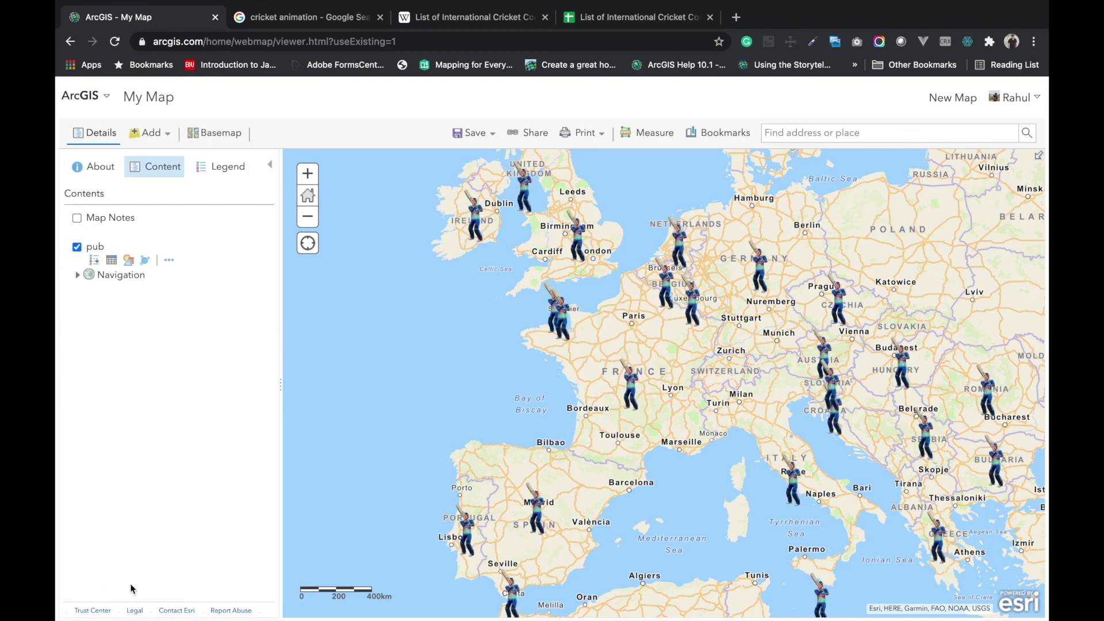